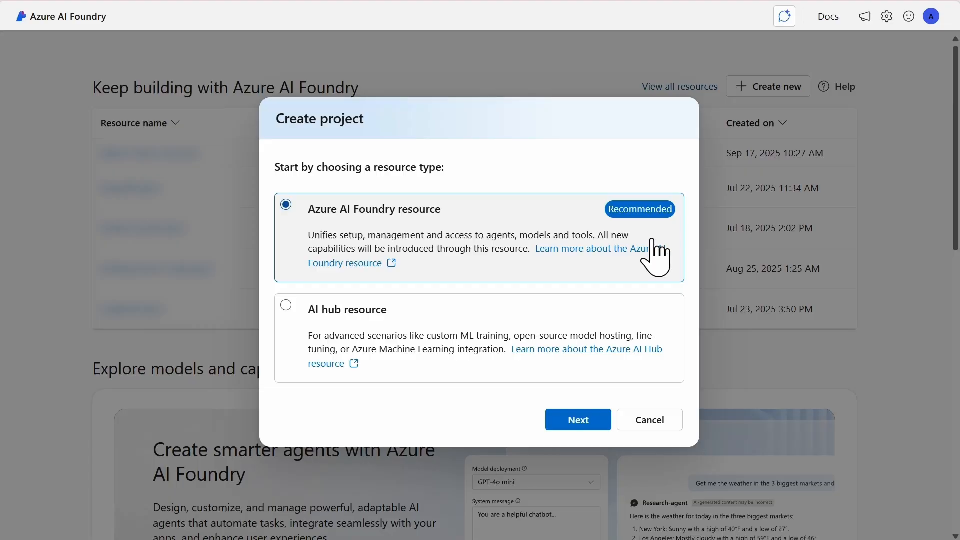
# Create a project named gittens-demo-ghcp using the Azure AI Foundry resource type.
pyautogui.click(579, 426)
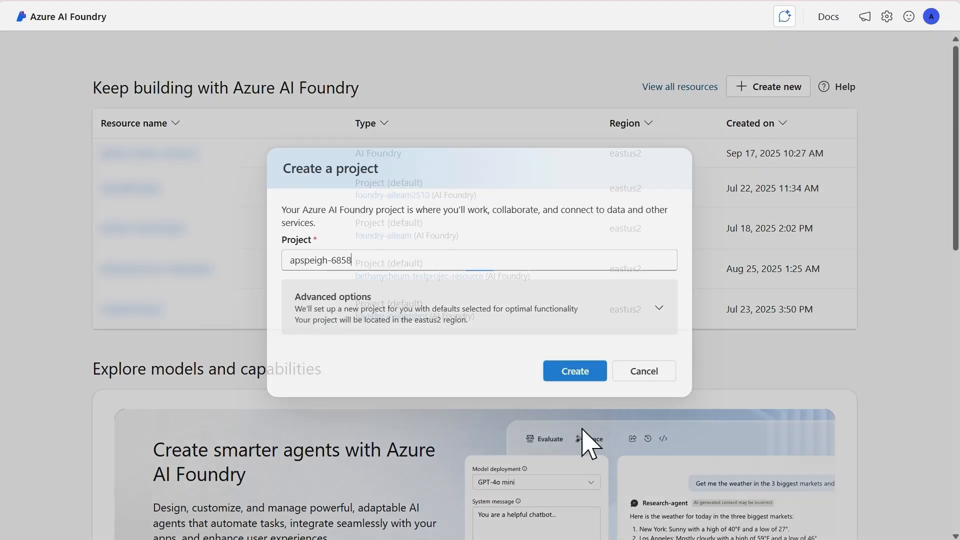
pyautogui.hotkey('ctrl', 'a')
pyautogui.write('gittens-demo-ghcp')
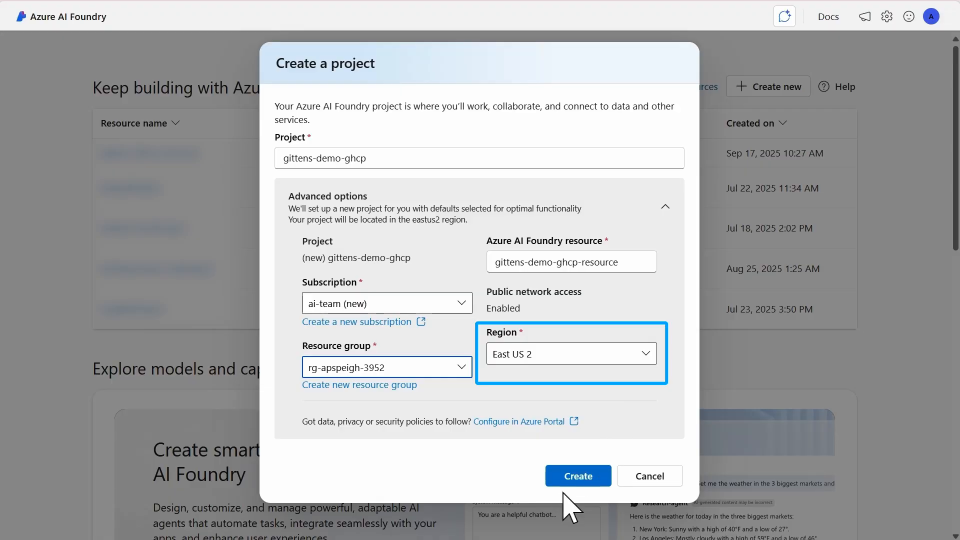
pyautogui.click(596, 480)
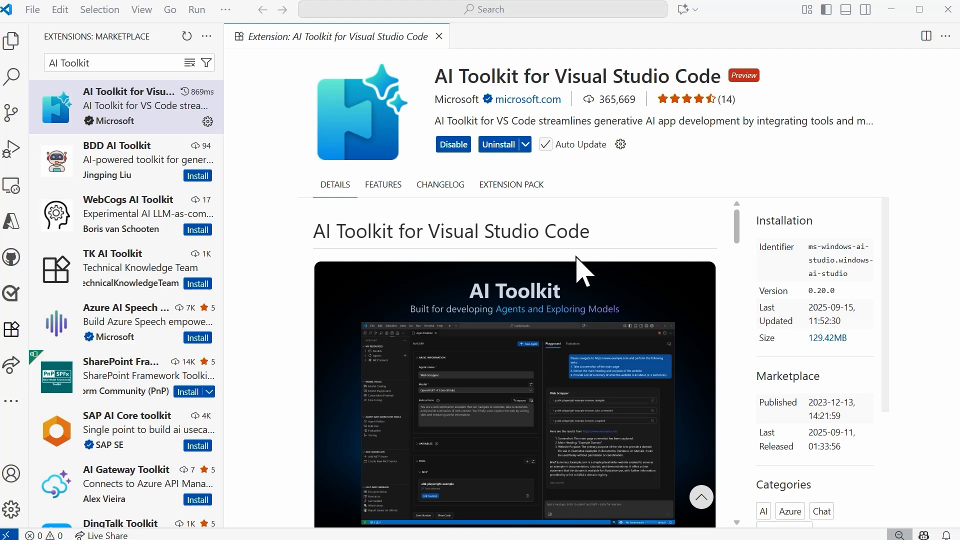
# In Visual Studio Code, check the extensions bundled with the AI Toolkit extension and open the AI Toolkit view.
pyautogui.click(512, 189)
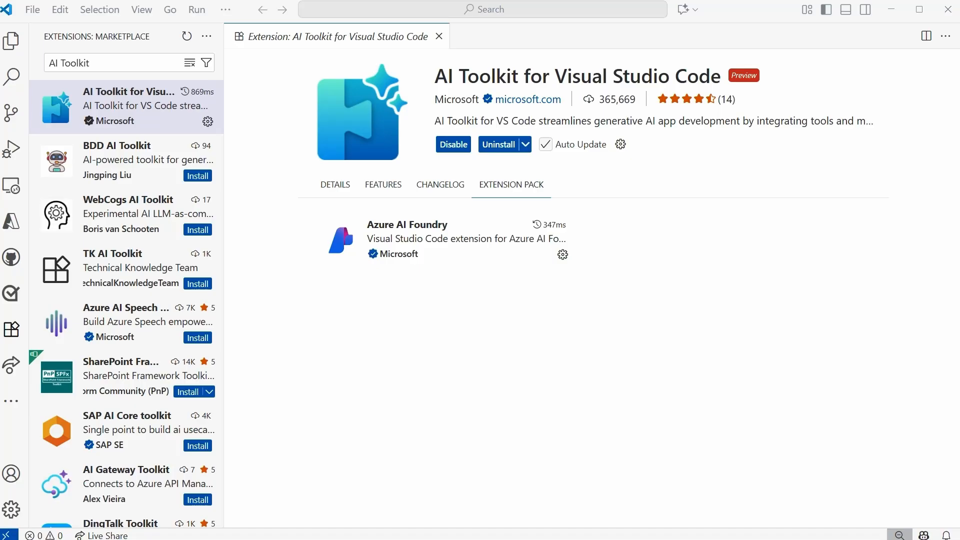
pyautogui.click(11, 401)
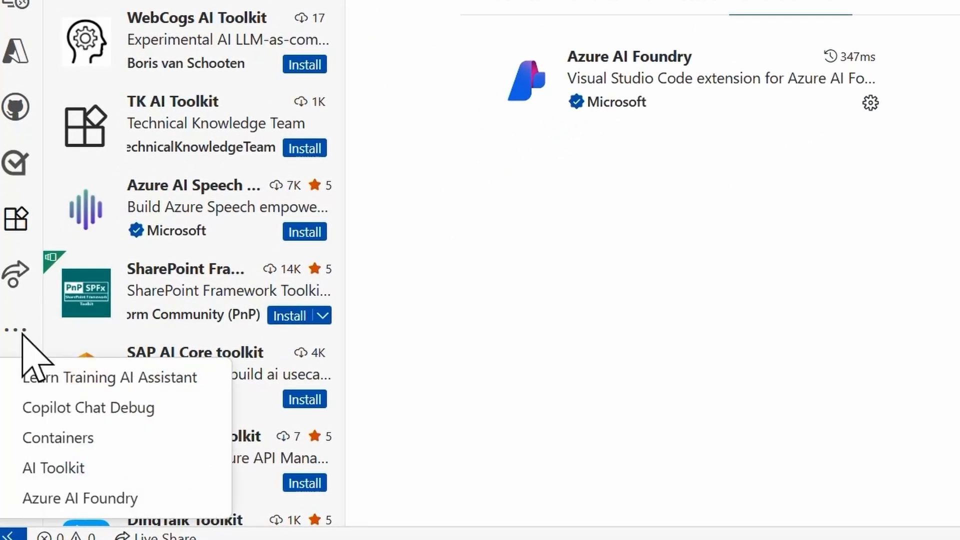
pyautogui.click(190, 472)
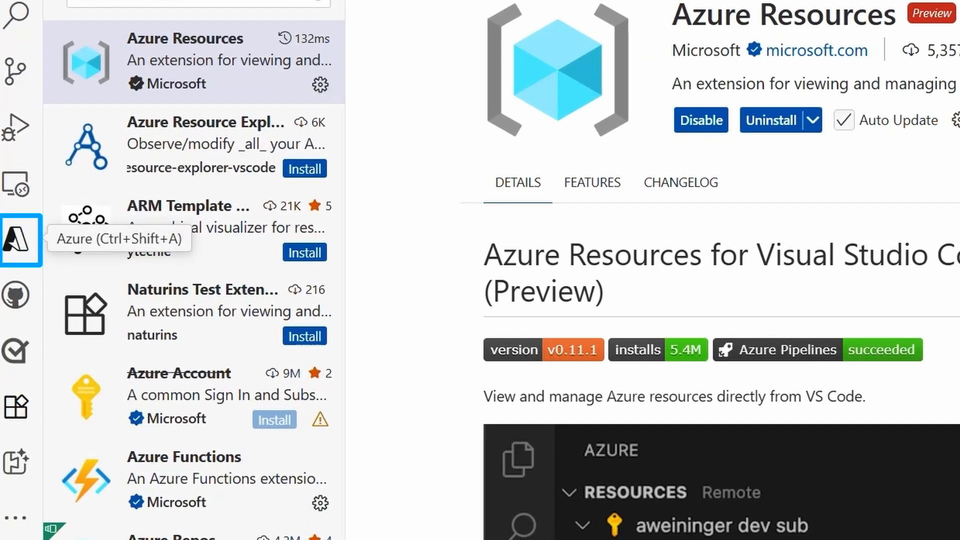
# Sign in to Azure from the Azure Resources extension and allow it to use the Microsoft account.
pyautogui.click(16, 240)
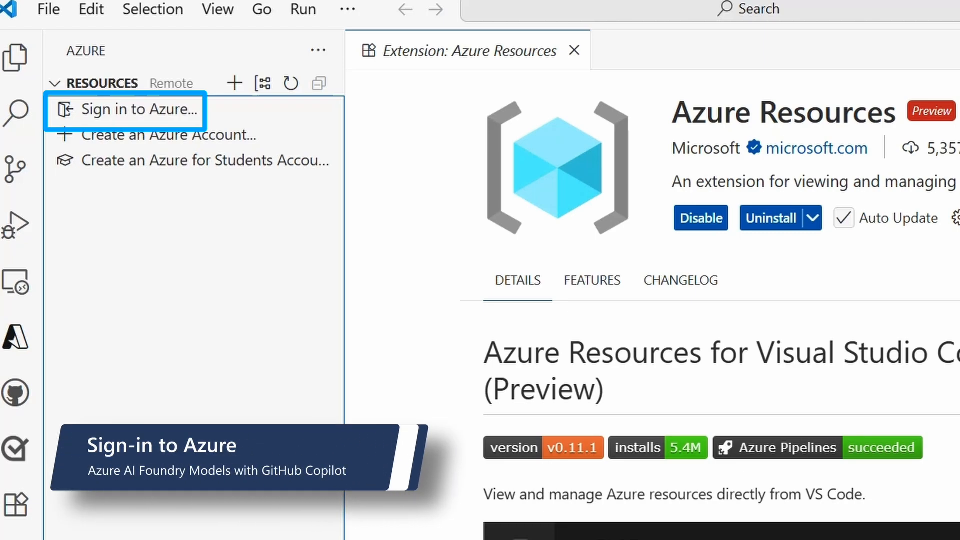
pyautogui.click(161, 113)
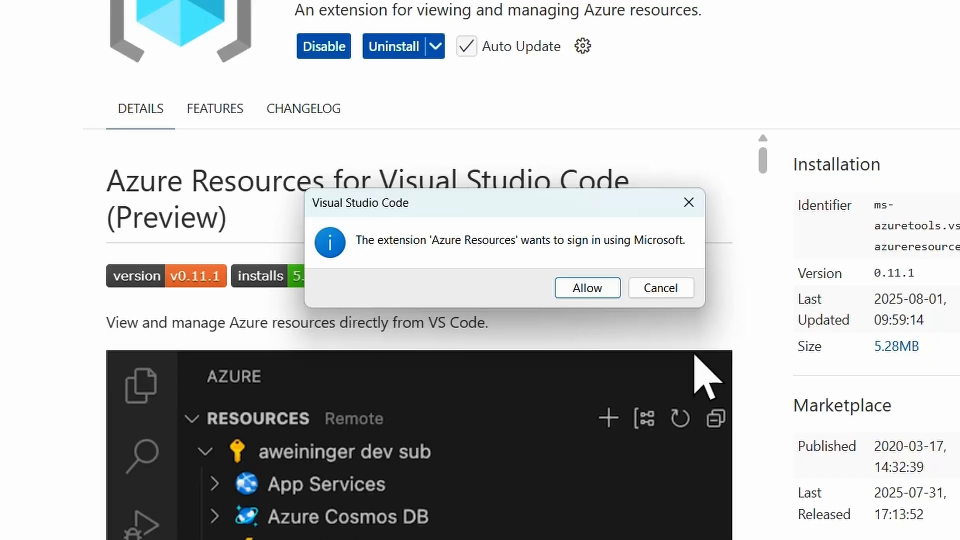
pyautogui.click(594, 290)
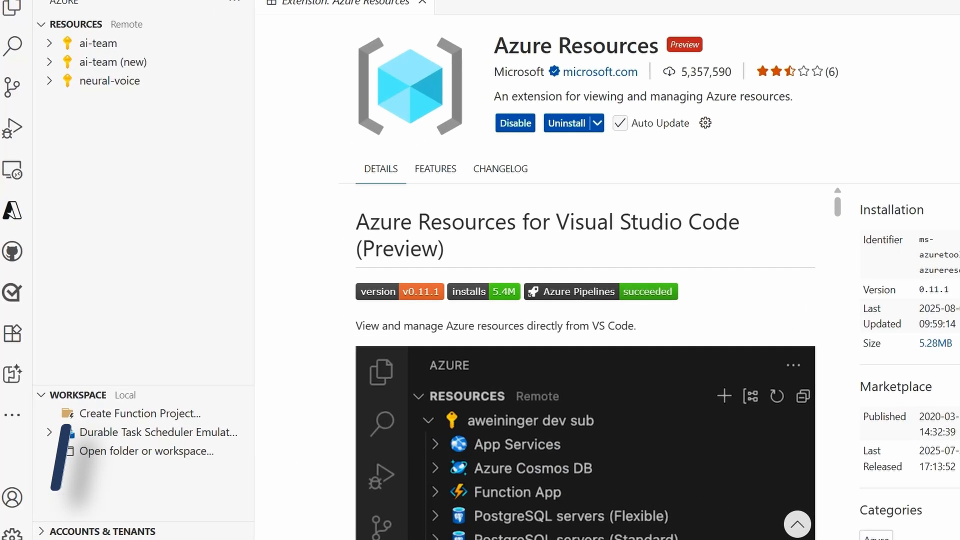
# Select the gittens-demo-ghcp project from the ai-team (new) subscription for the AI Toolkit's Azure AI Foundry models.
pyautogui.click(15, 401)
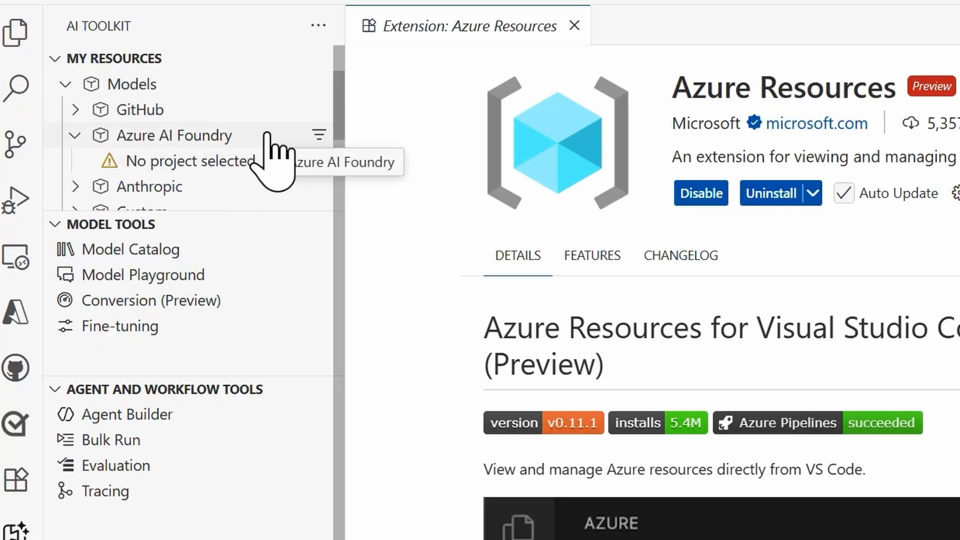
pyautogui.rightClick(243, 143)
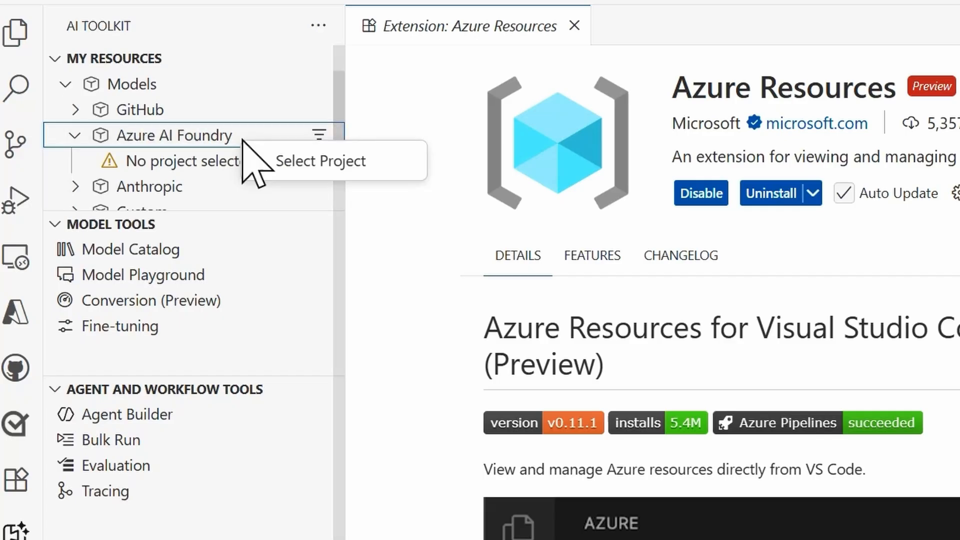
pyautogui.click(322, 162)
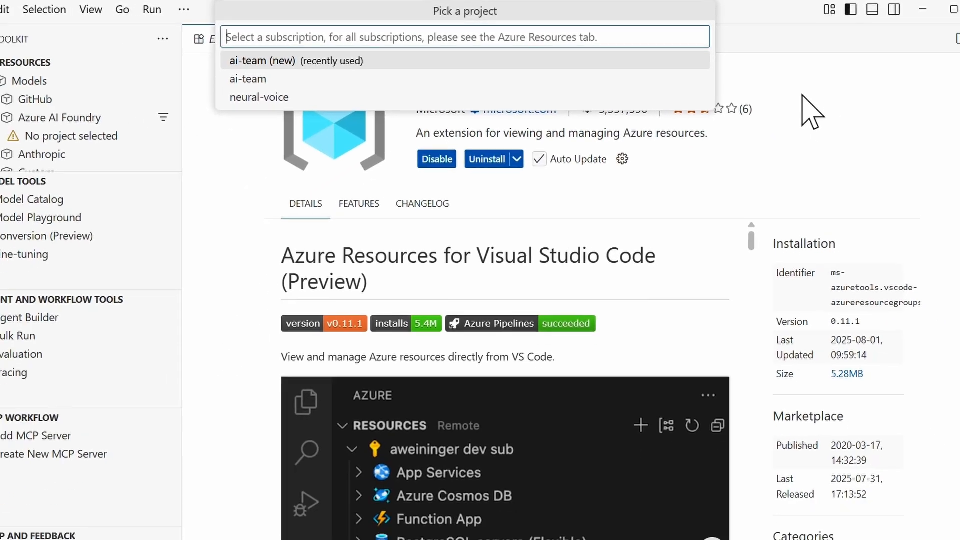
pyautogui.click(670, 64)
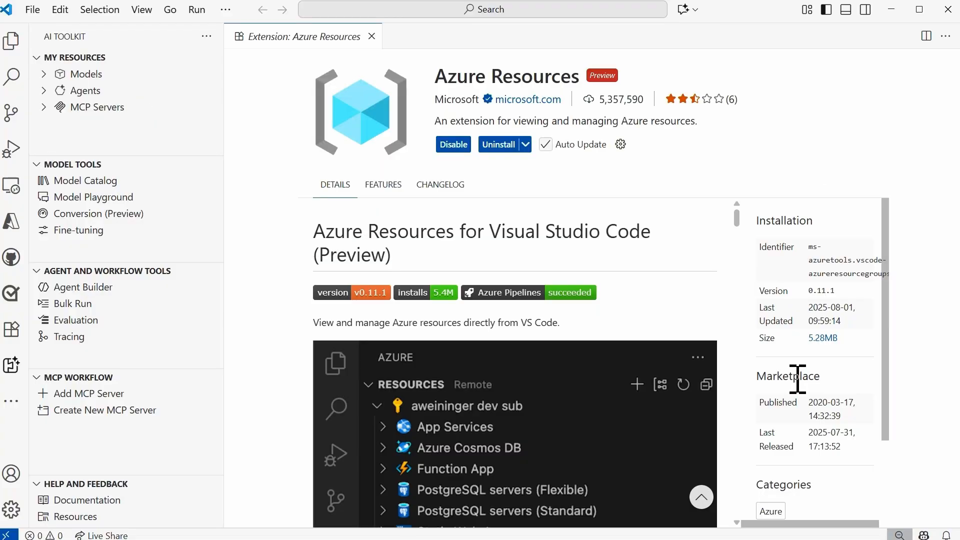
# Expand the Models resources with the GitHub group collapsed, and widen the side bar to fit the project name.
pyautogui.click(43, 74)
pyautogui.click(49, 90)
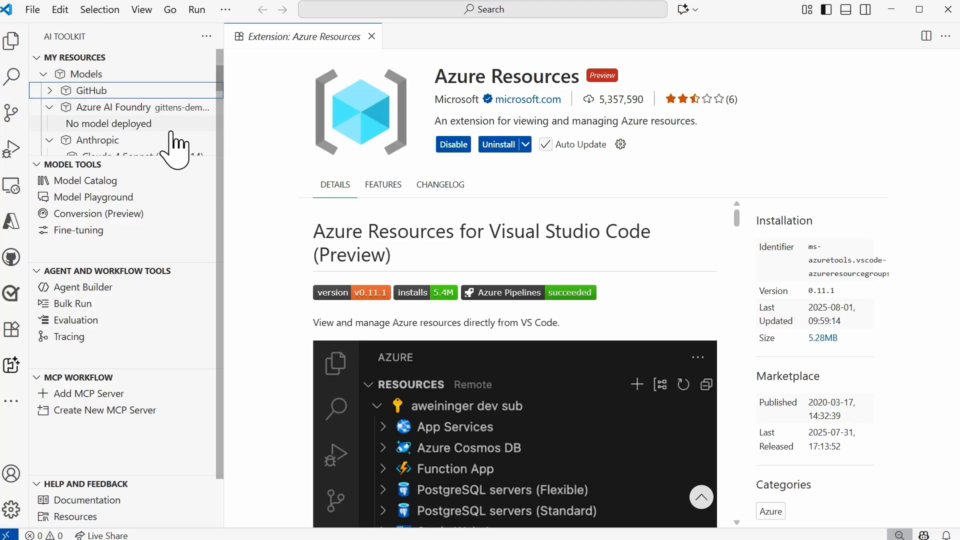
pyautogui.moveTo(225, 107); pyautogui.dragTo(323, 118)
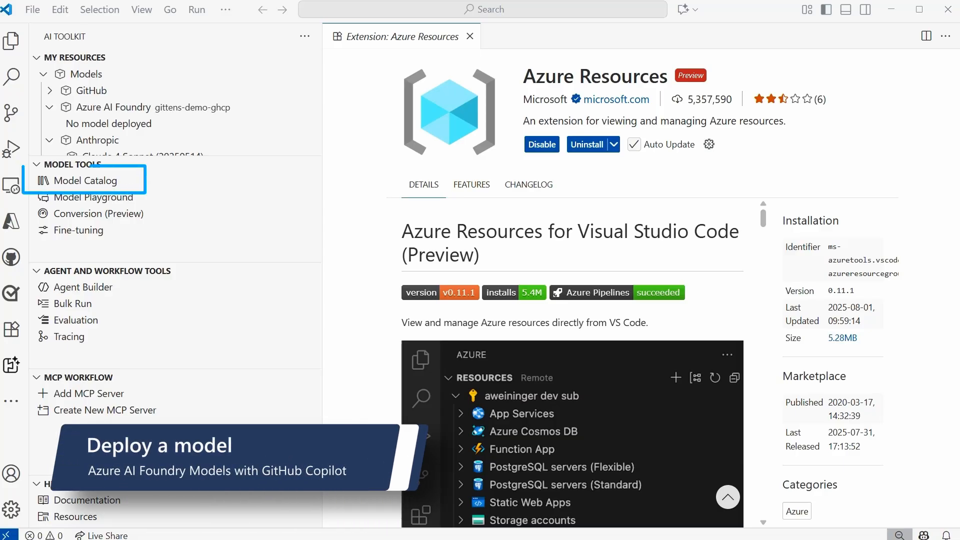
# Open the Model Catalog on its own, closing the Azure Resources extension page and hiding the AI Toolkit side bar.
pyautogui.click(210, 180)
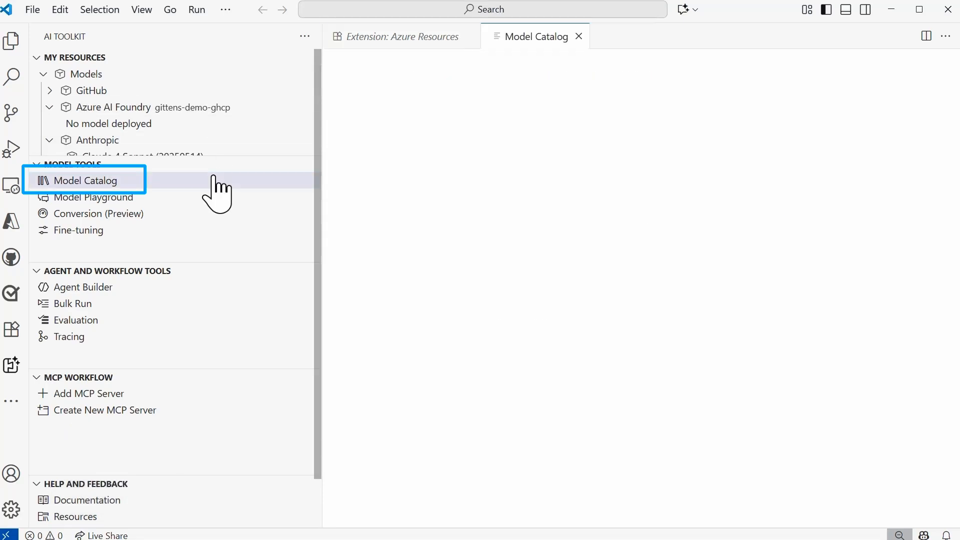
pyautogui.click(470, 36)
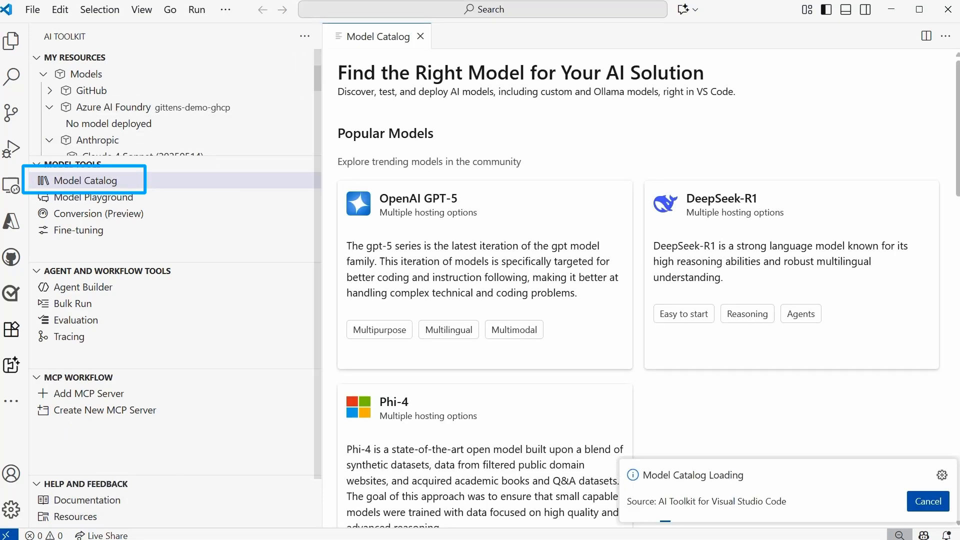
pyautogui.click(11, 366)
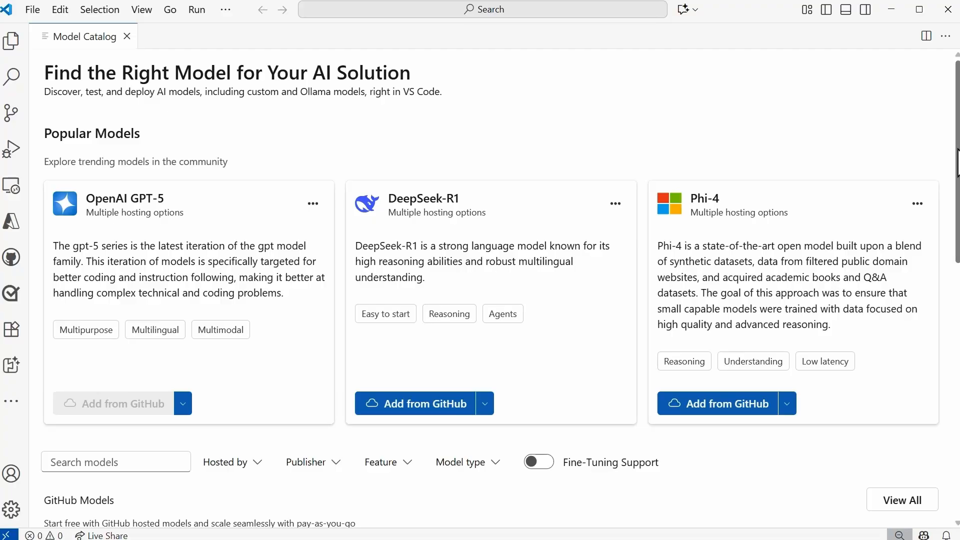
# Filter the model catalog to models hosted by Azure AI Foundry and open the deployment form for OpenAI GPT-4o.
pyautogui.scroll(-5, 500, 289)
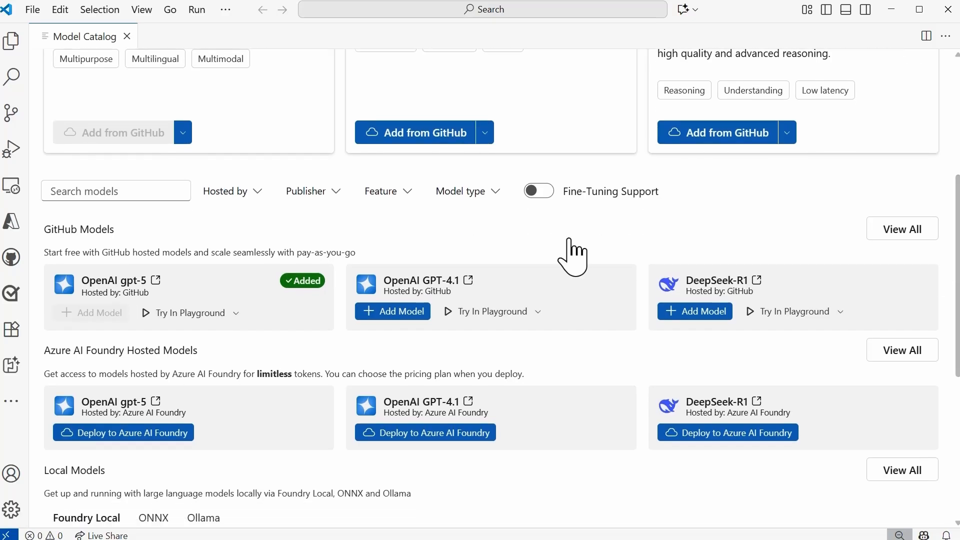
pyautogui.click(256, 200)
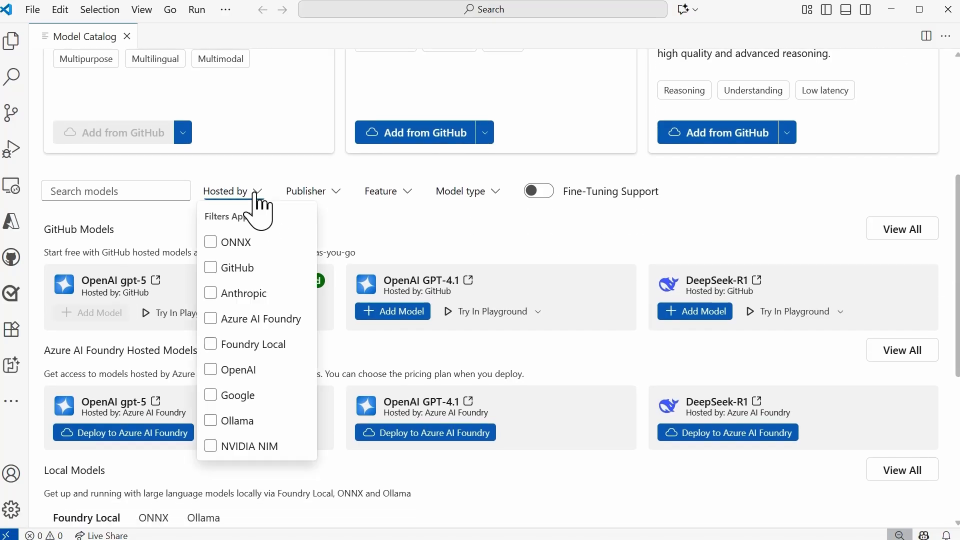
pyautogui.click(258, 320)
pyautogui.click(840, 205)
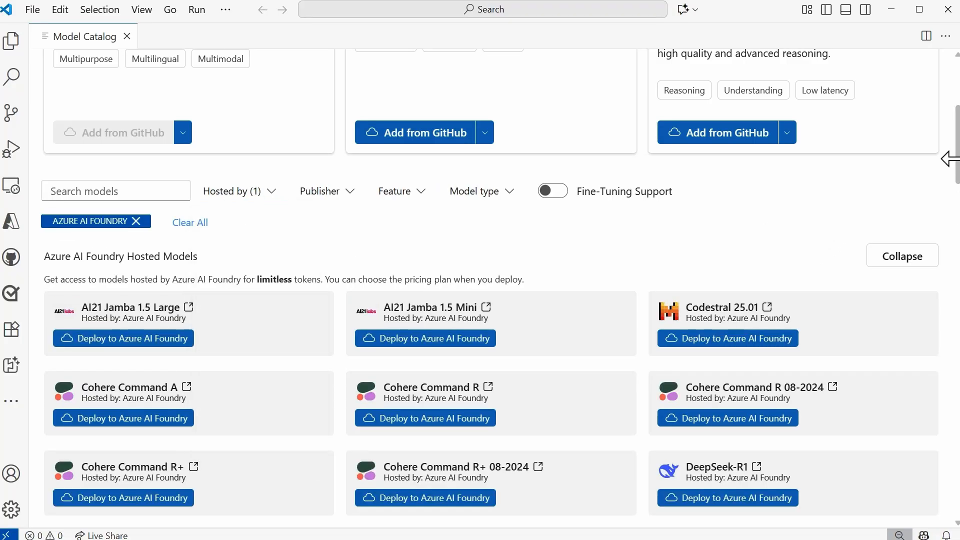
pyautogui.moveTo(957, 170); pyautogui.dragTo(953, 392)
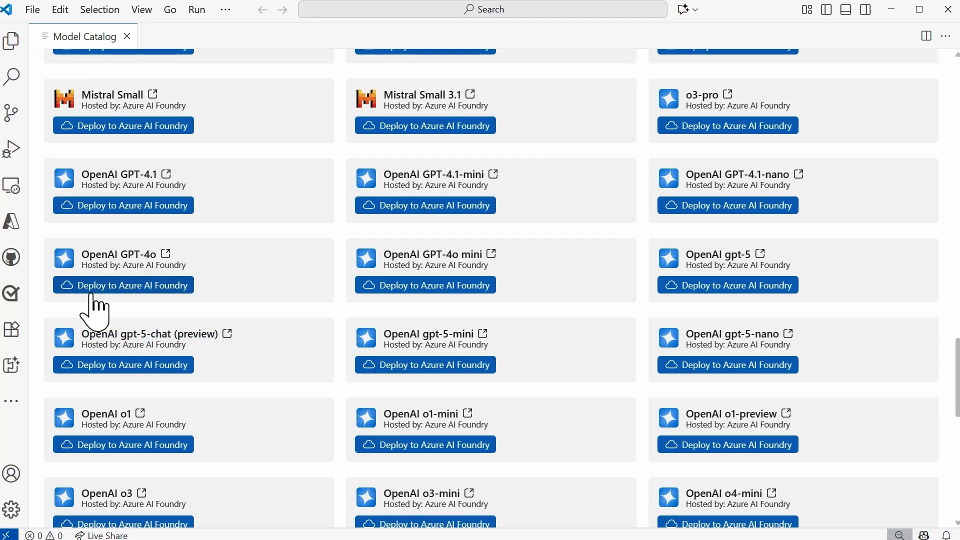
pyautogui.click(133, 292)
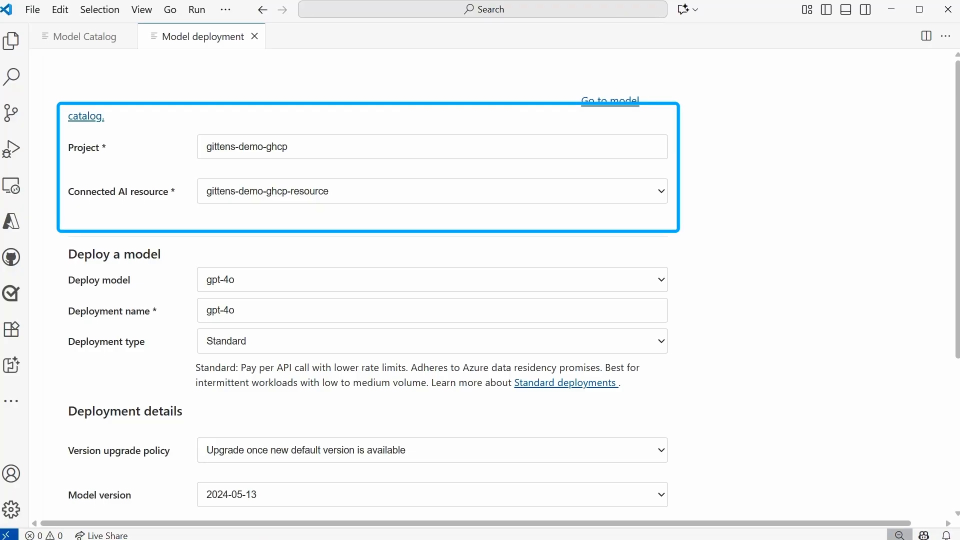
# Review the deployment form's choices for model, deployment type, version upgrade policy and model version.
pyautogui.scroll(-1, 480, 290)
pyautogui.scroll(-3, 480, 290)
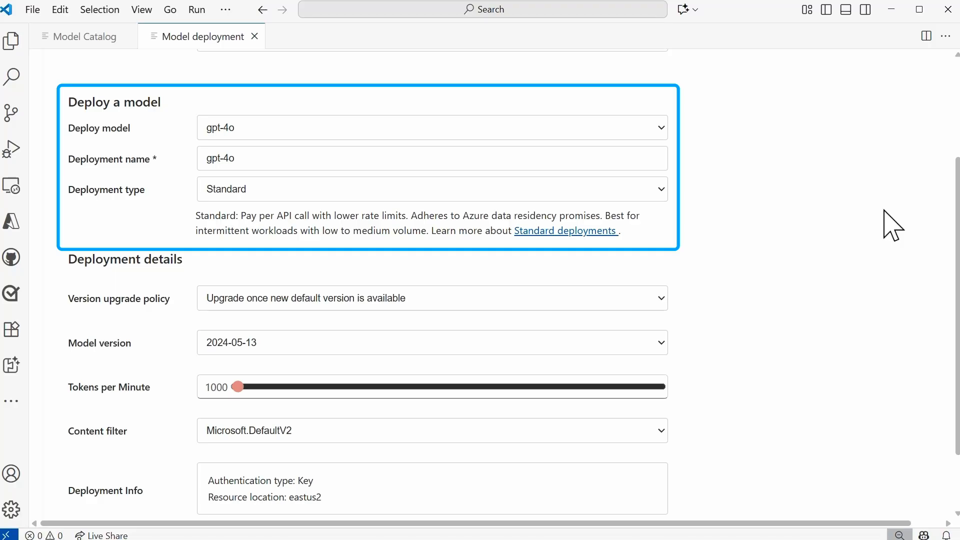
pyautogui.click(662, 128)
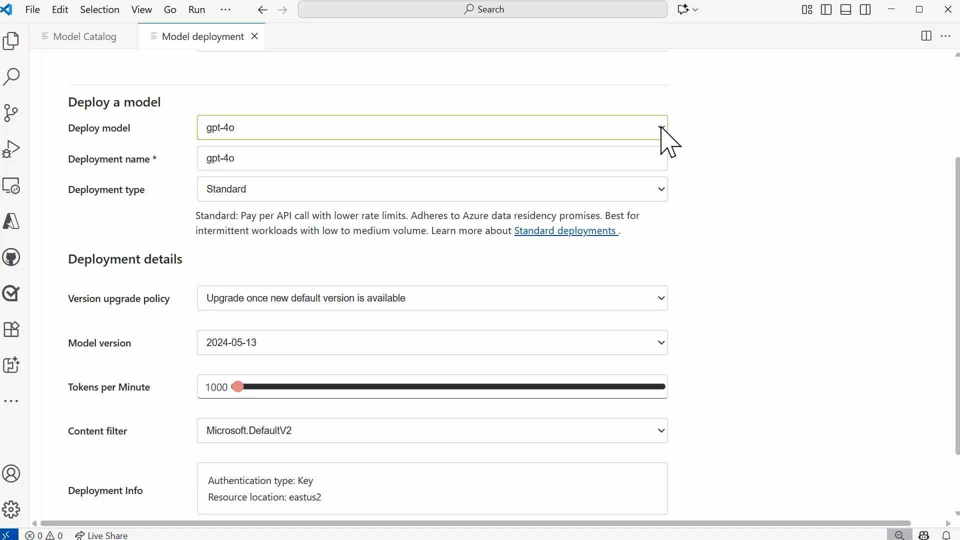
pyautogui.click(820, 166)
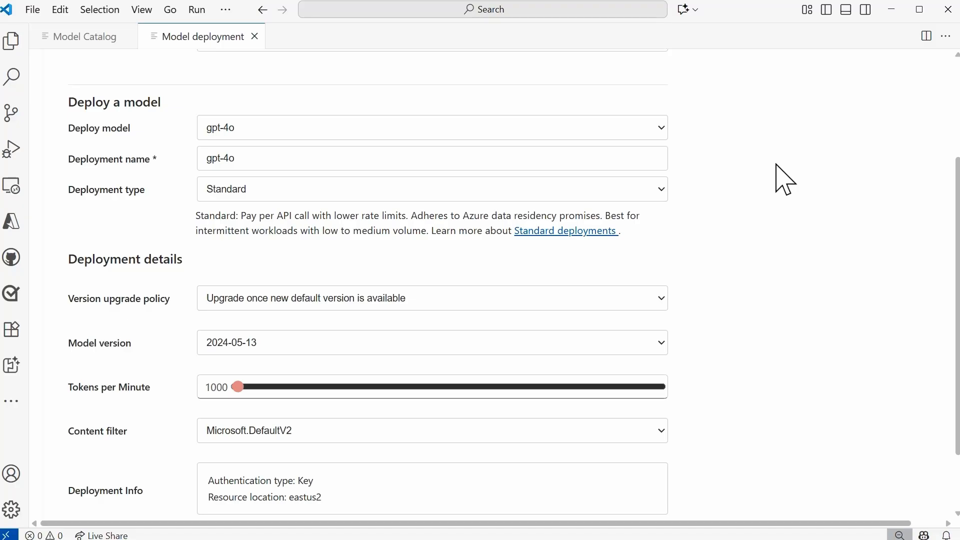
pyautogui.click(655, 190)
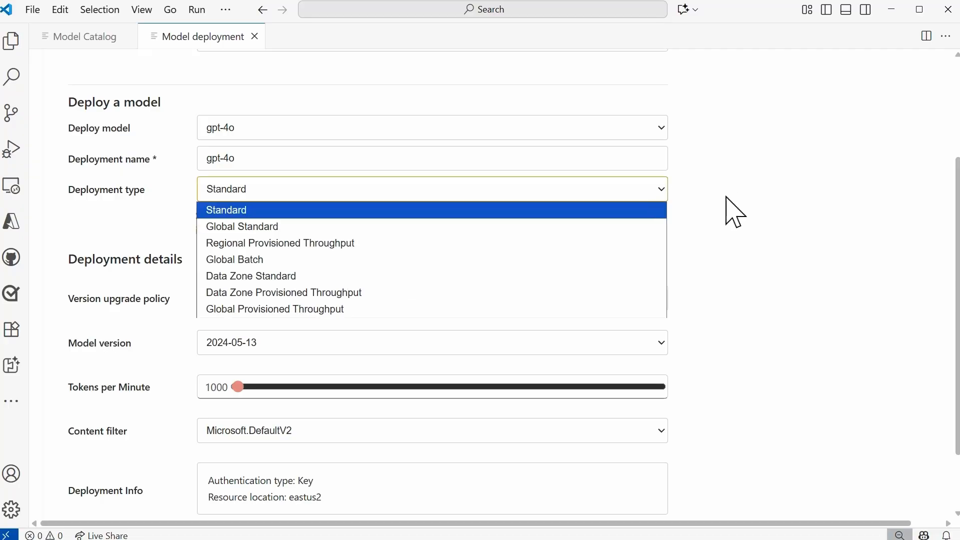
pyautogui.click(789, 221)
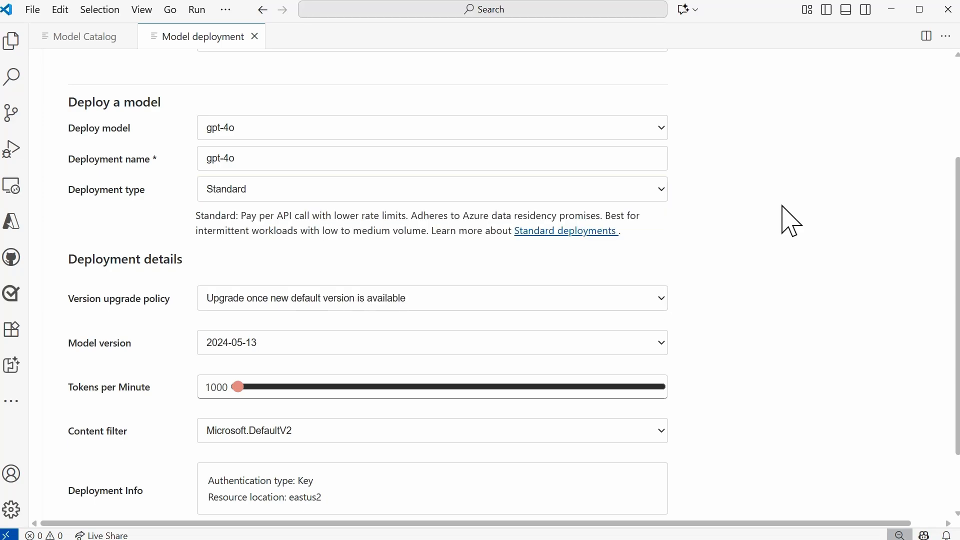
pyautogui.scroll(-2, 941, 220)
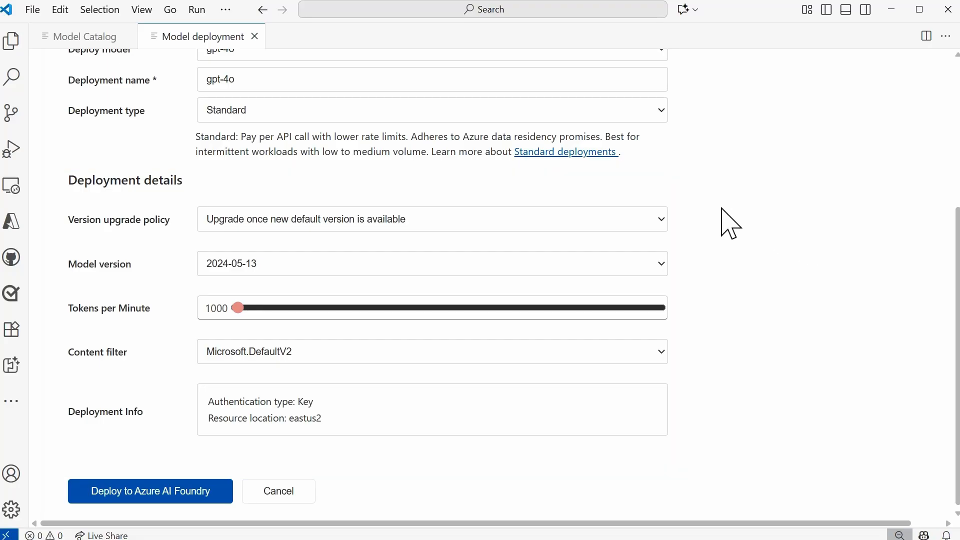
pyautogui.click(666, 220)
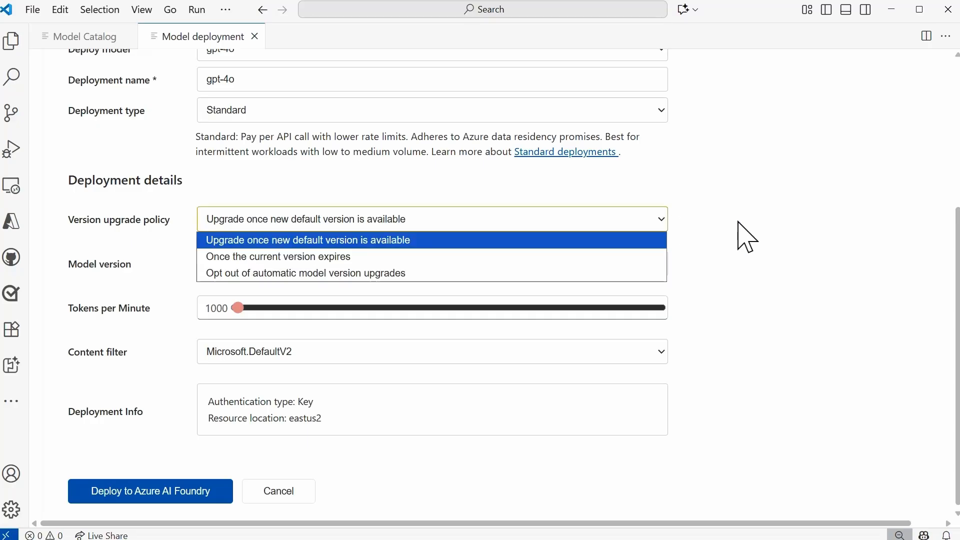
pyautogui.click(739, 223)
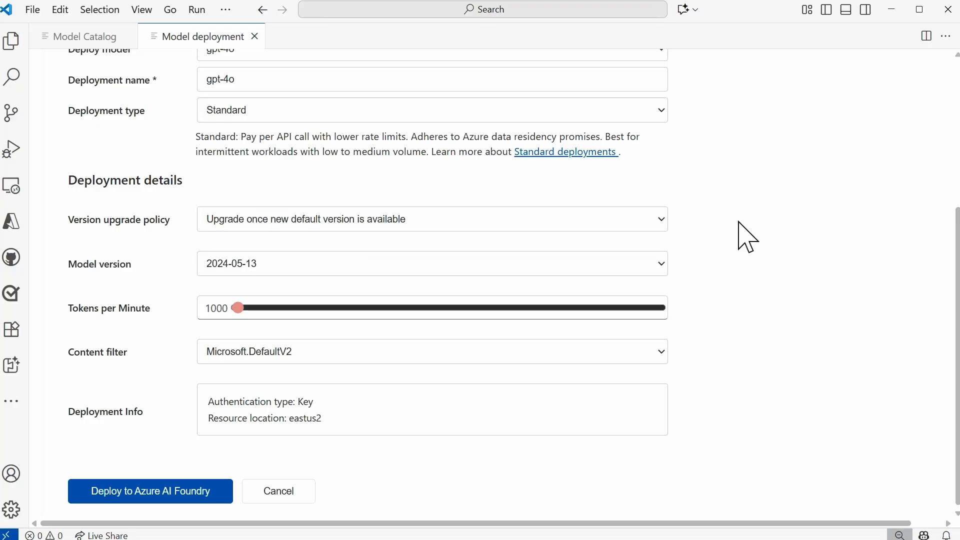
pyautogui.click(664, 263)
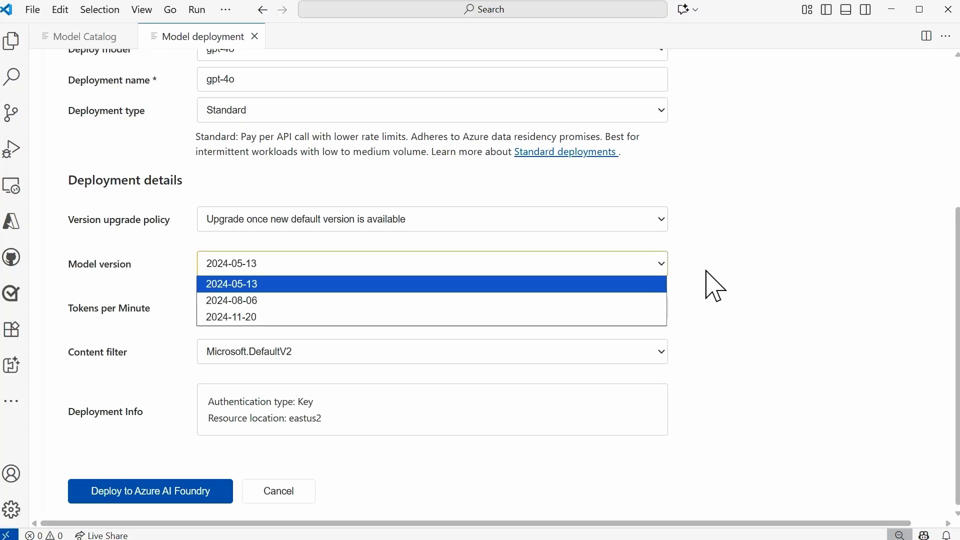
pyautogui.click(772, 294)
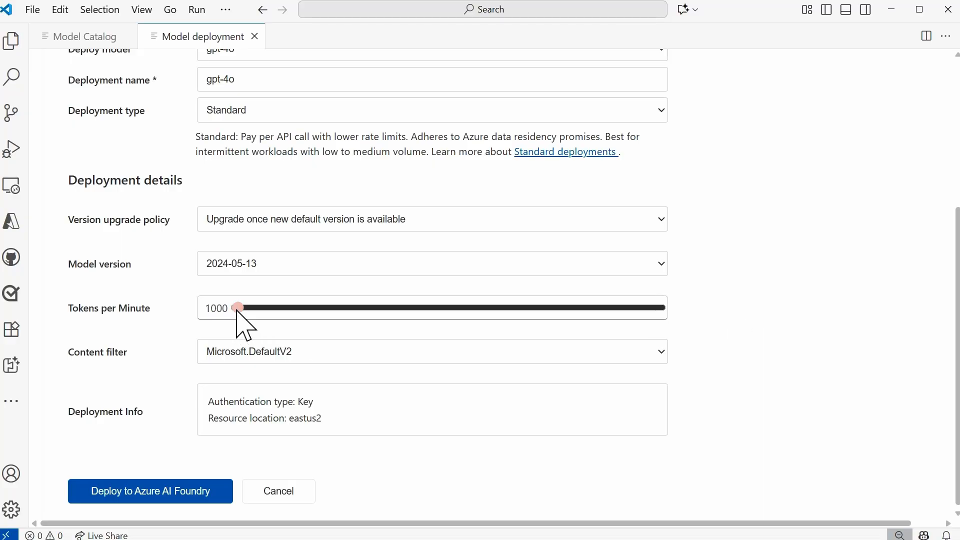
# Set the tokens per minute to 8000, keep the Microsoft.DefaultV2 content filter, and deploy the gpt-4o model to Azure AI Foundry.
pyautogui.moveTo(238, 313); pyautogui.dragTo(561, 313)
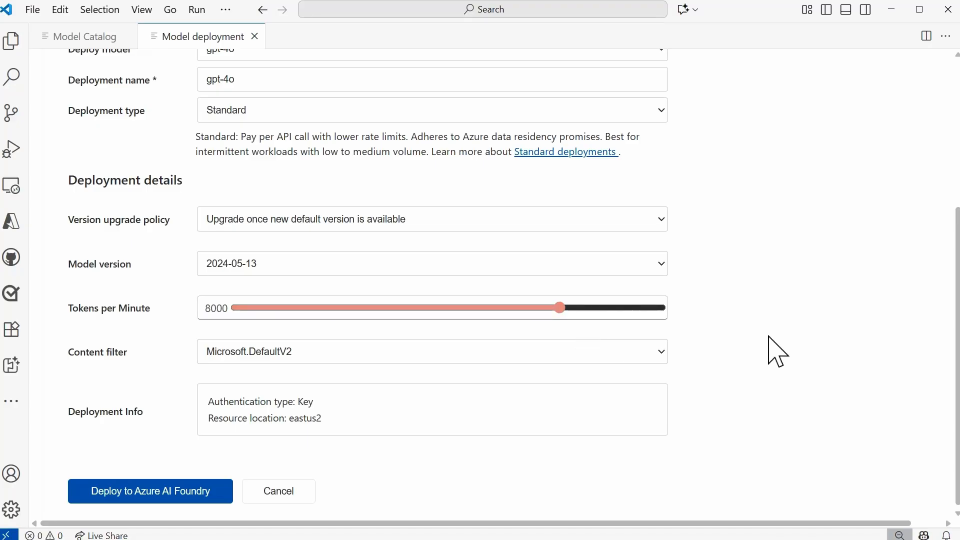
pyautogui.click(663, 352)
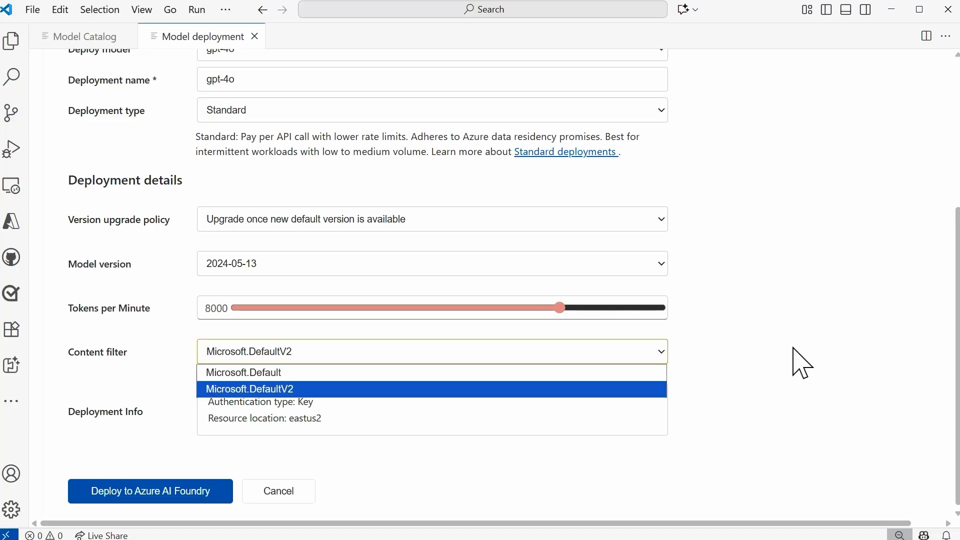
pyautogui.click(794, 349)
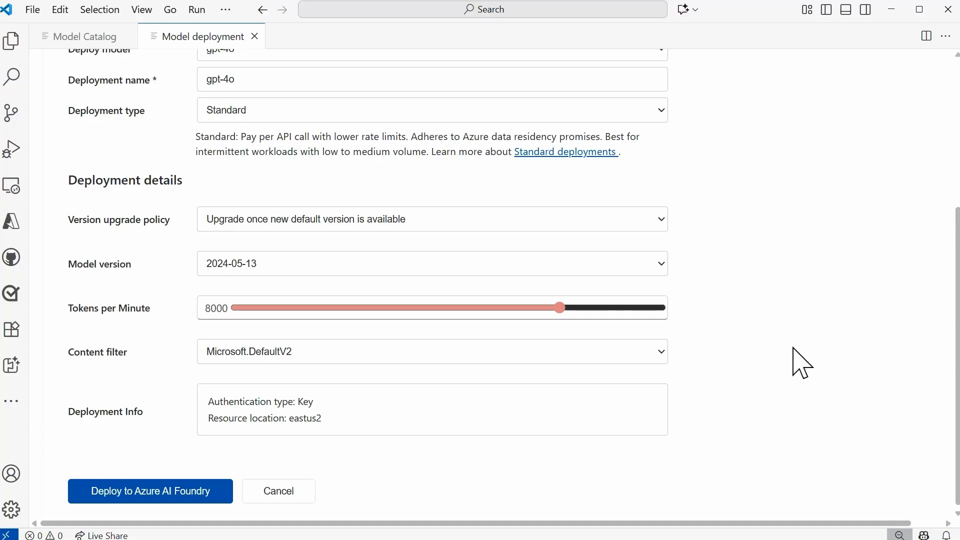
pyautogui.click(160, 497)
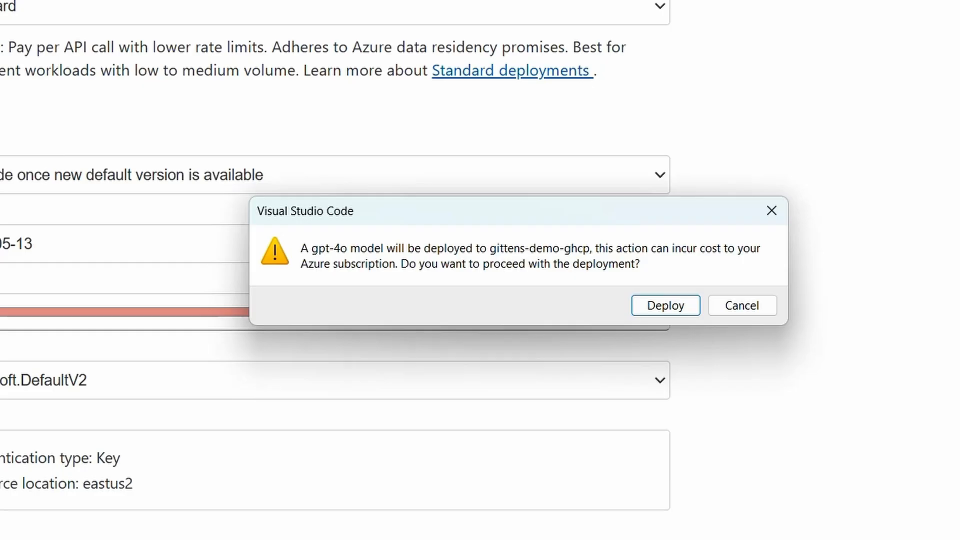
pyautogui.click(665, 306)
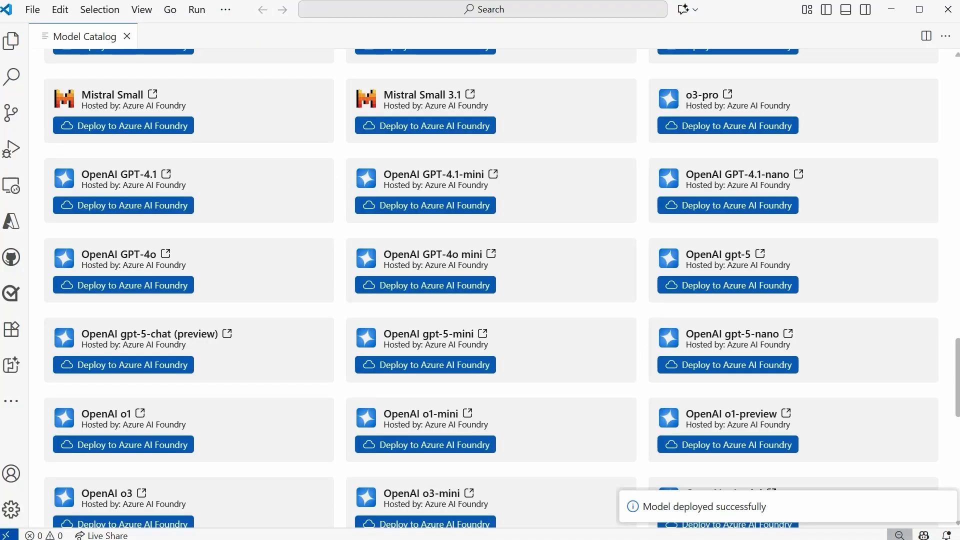
# Show the AI Toolkit resources again and expand Models to check the deployed model, toggling the GitHub group.
pyautogui.click(15, 368)
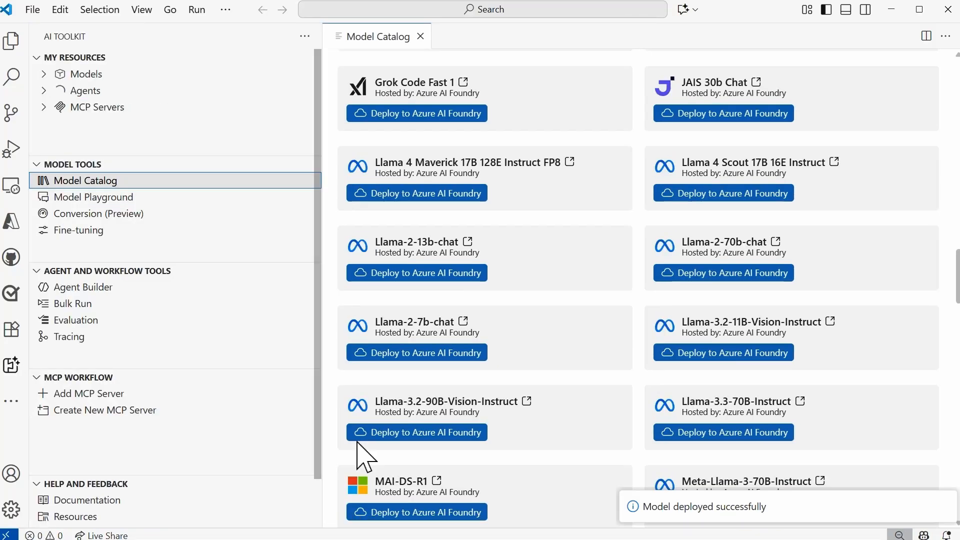
pyautogui.click(44, 74)
pyautogui.click(50, 91)
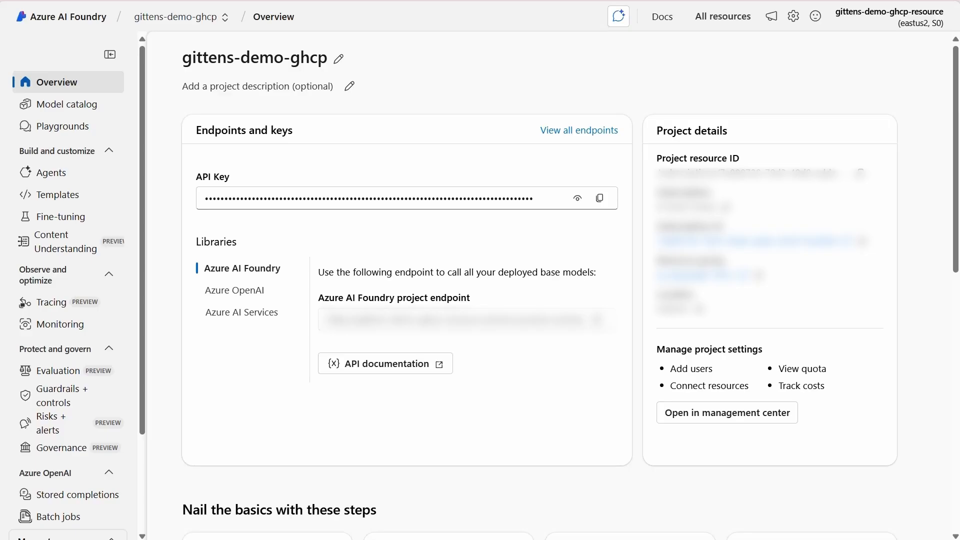
# In the Azure AI Foundry portal, browse the project's model catalog and open its Models + endpoints page.
pyautogui.click(75, 107)
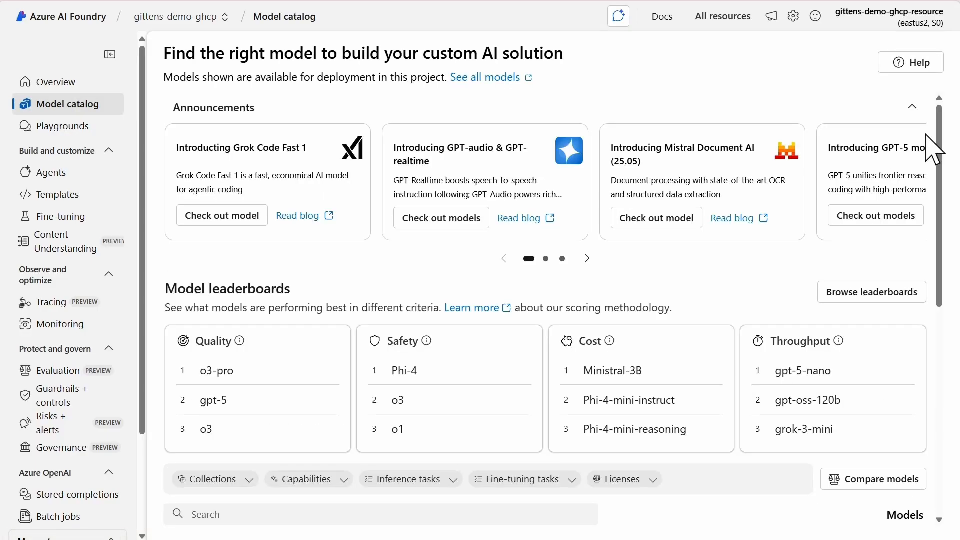
pyautogui.scroll(-5, 940, 95)
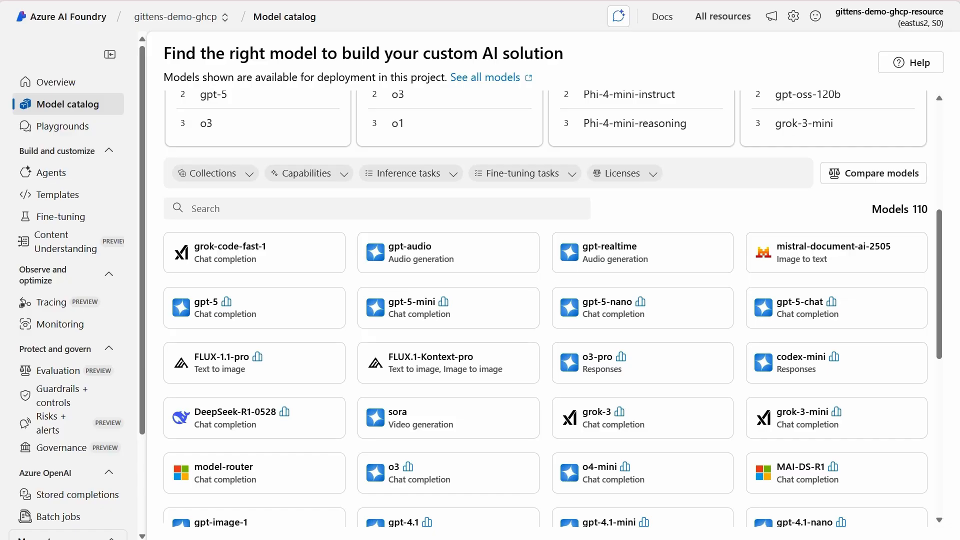
pyautogui.scroll(-3, 141, 410)
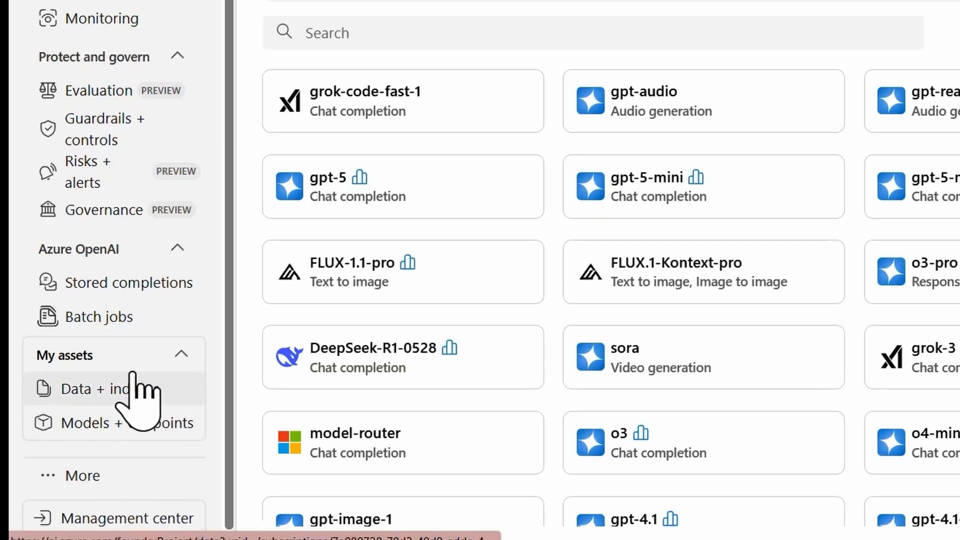
pyautogui.click(113, 425)
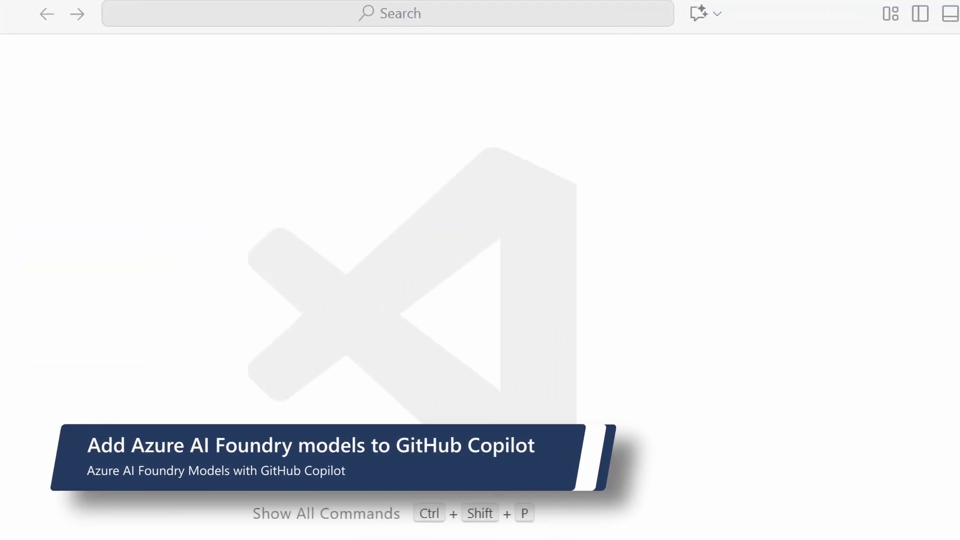
# In Visual Studio Code, open Copilot Chat maximized and add gpt-4o through the Azure AI Foundry via AI Toolkit model provider.
pyautogui.click(698, 13)
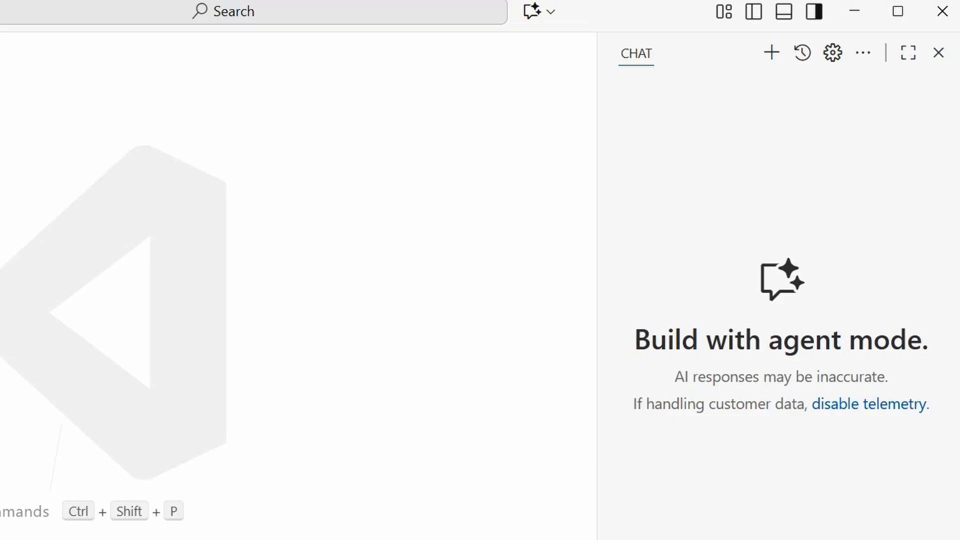
pyautogui.click(908, 53)
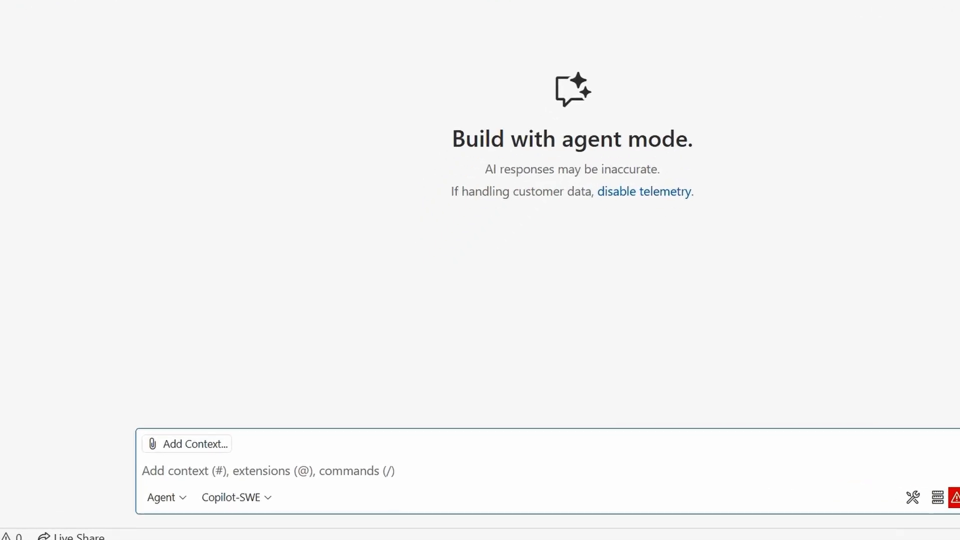
pyautogui.click(258, 488)
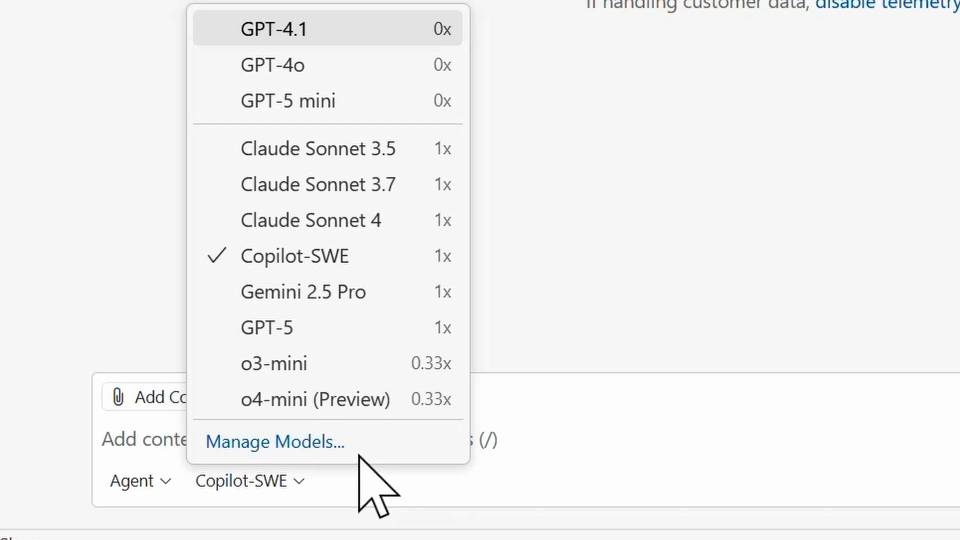
pyautogui.click(629, 437)
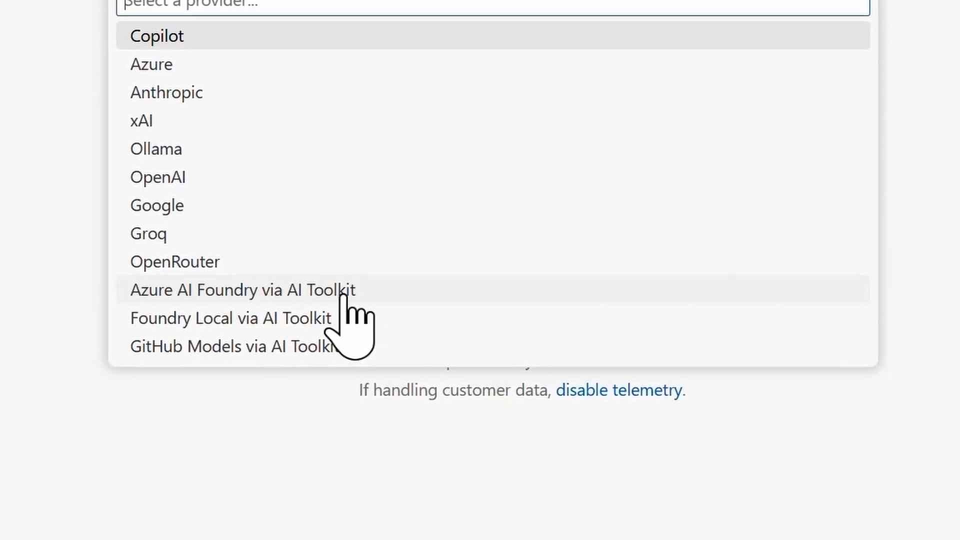
pyautogui.click(391, 283)
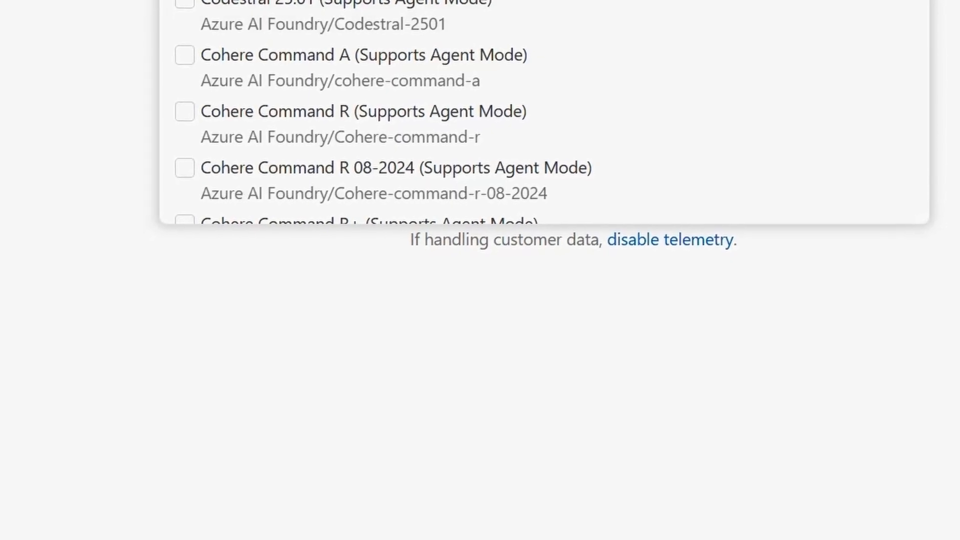
pyautogui.write('gpt-4o')
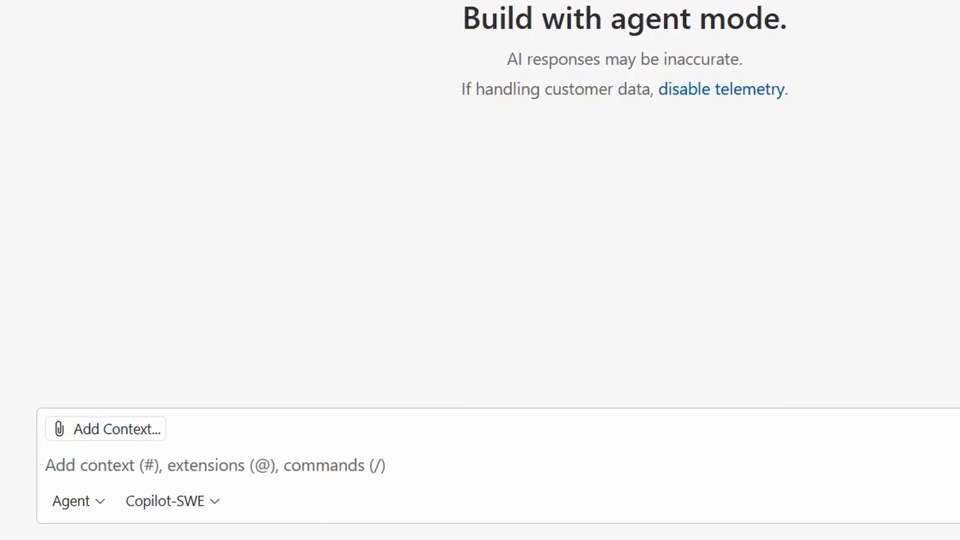
# Select the Azure AI Foundry gpt-4o (Supports Agent Mode) model for the chat and switch the chat mode to Ask.
pyautogui.click(47, 465)
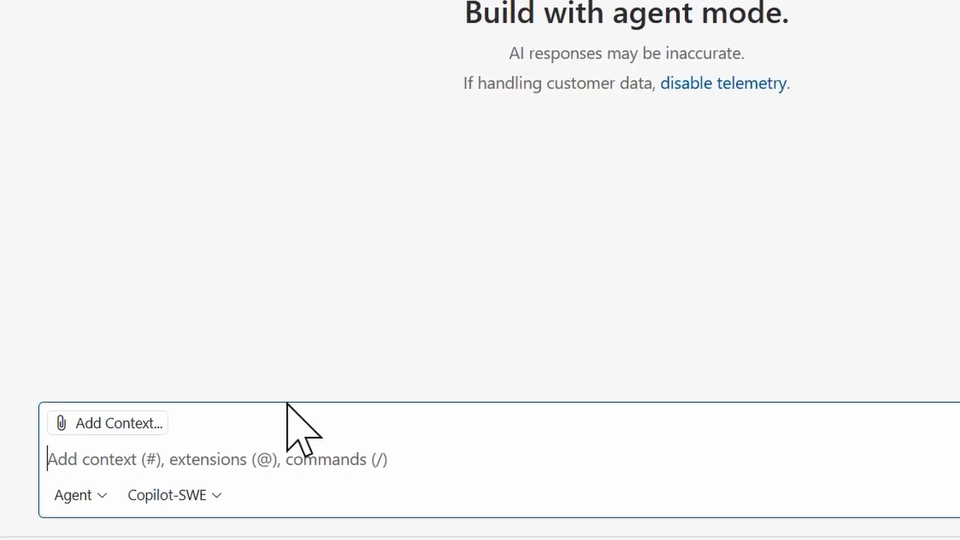
pyautogui.click(196, 504)
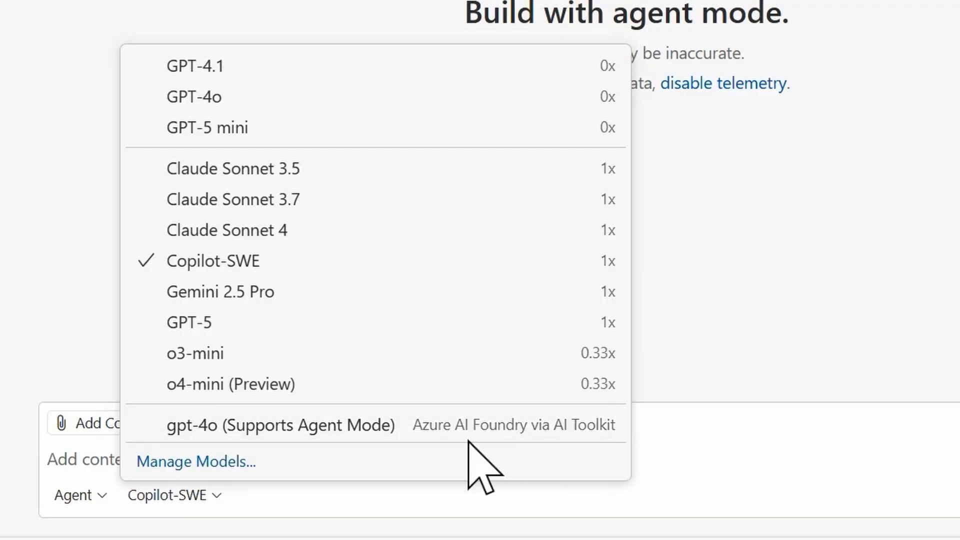
pyautogui.click(399, 441)
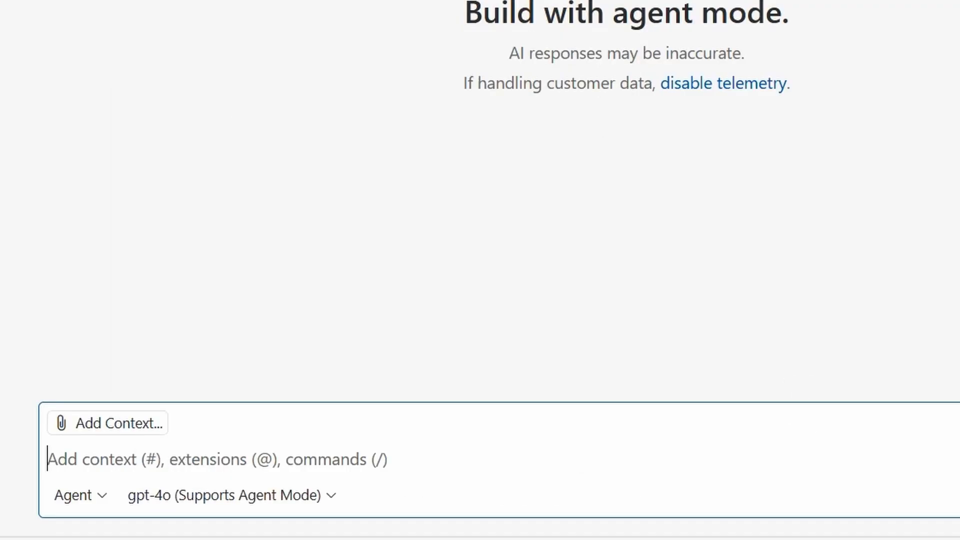
pyautogui.click(78, 495)
pyautogui.click(136, 403)
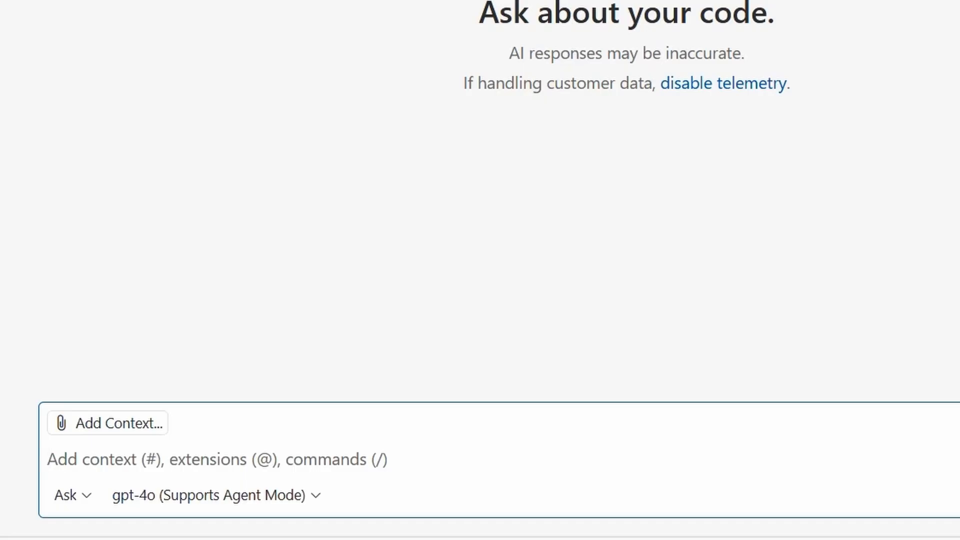
# Send the chat prompt "how to create a virtual environment in python".
pyautogui.write('how ')
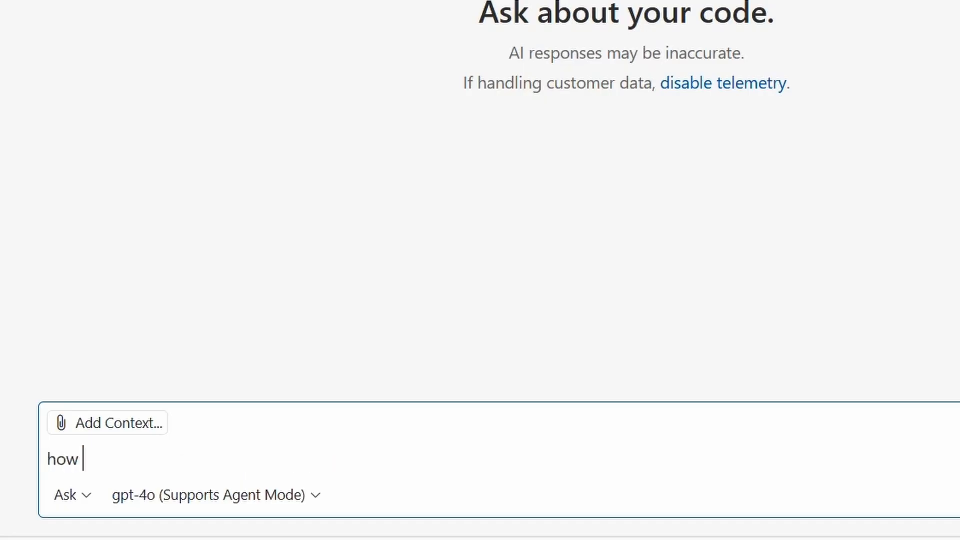
pyautogui.write('to create a vi')
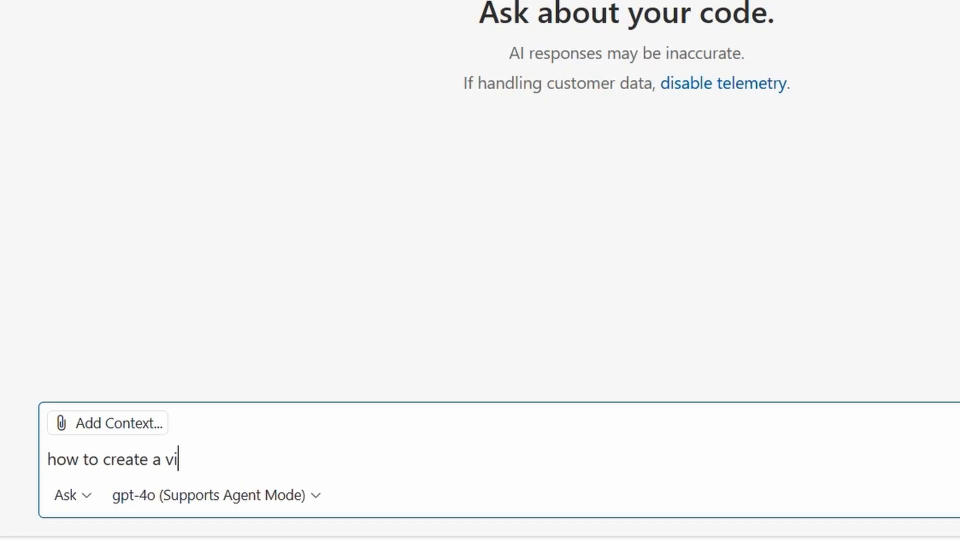
pyautogui.write('rtual environment in python')
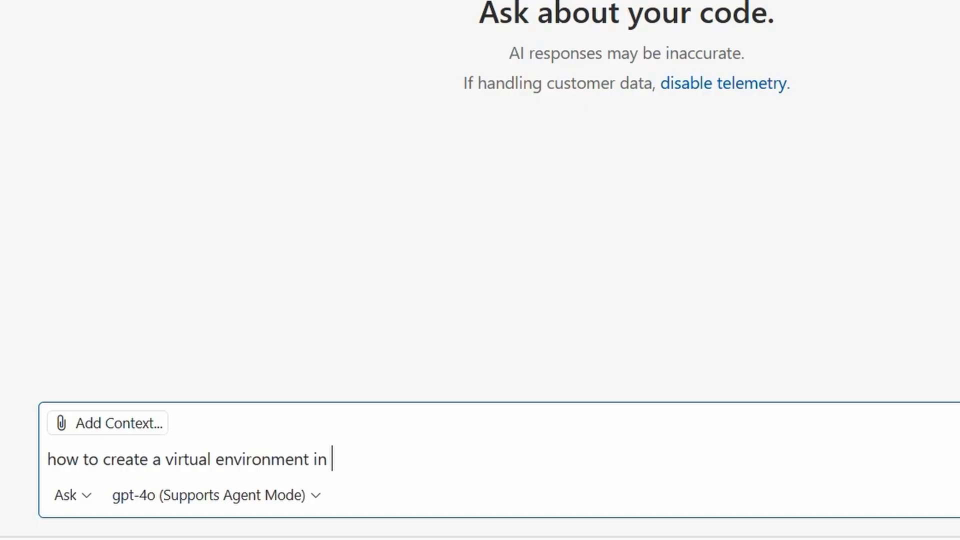
pyautogui.press('Return')
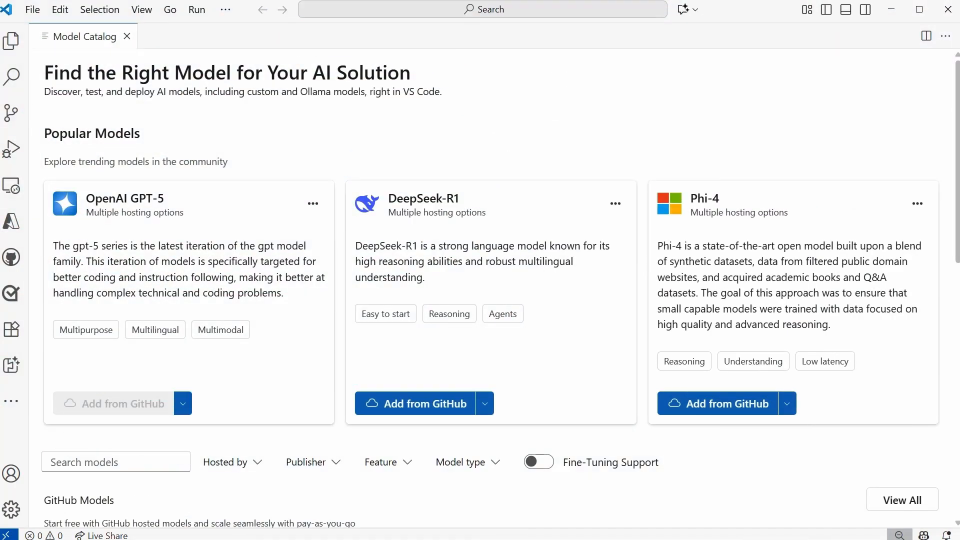
# Filter the Model Catalog to models hosted by Foundry Local and browse the local models.
pyautogui.moveTo(958, 114); pyautogui.dragTo(950, 227)
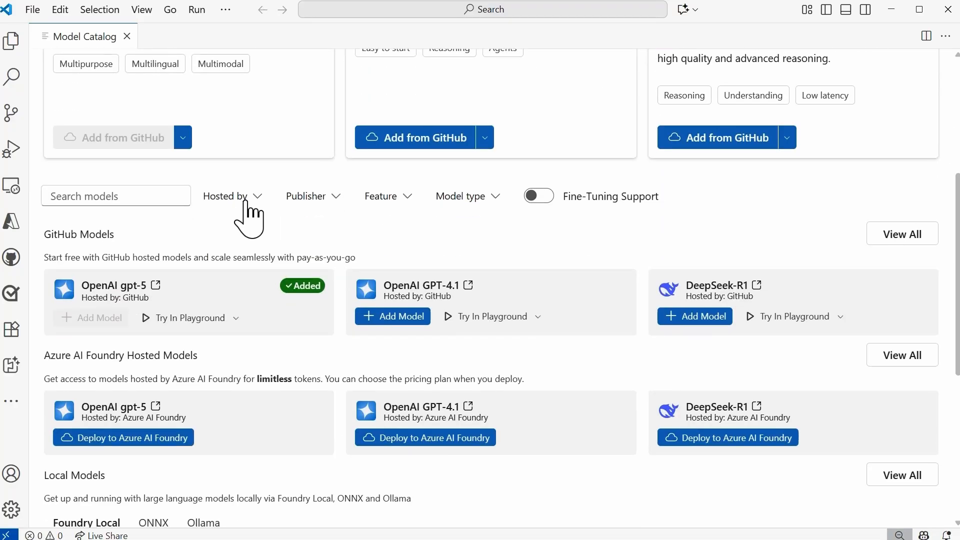
pyautogui.click(258, 199)
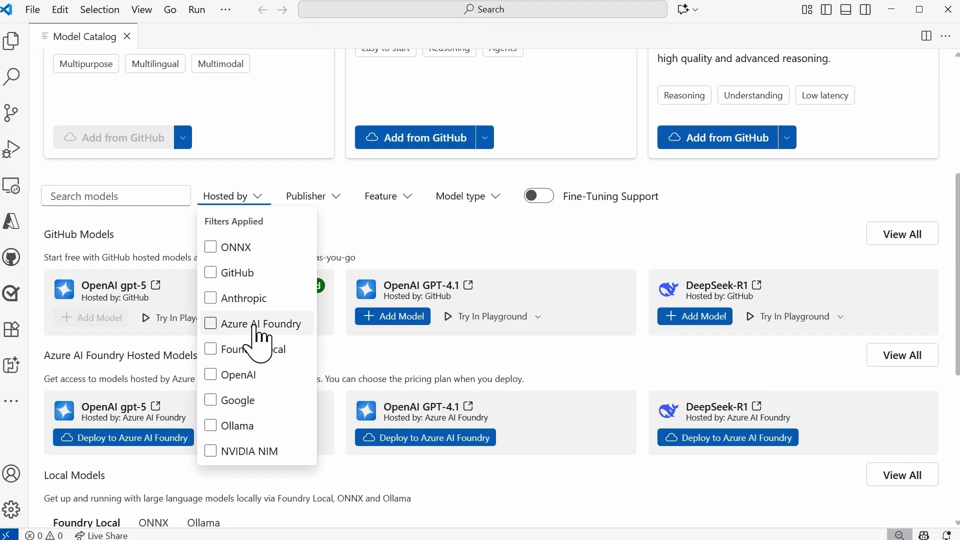
pyautogui.click(212, 351)
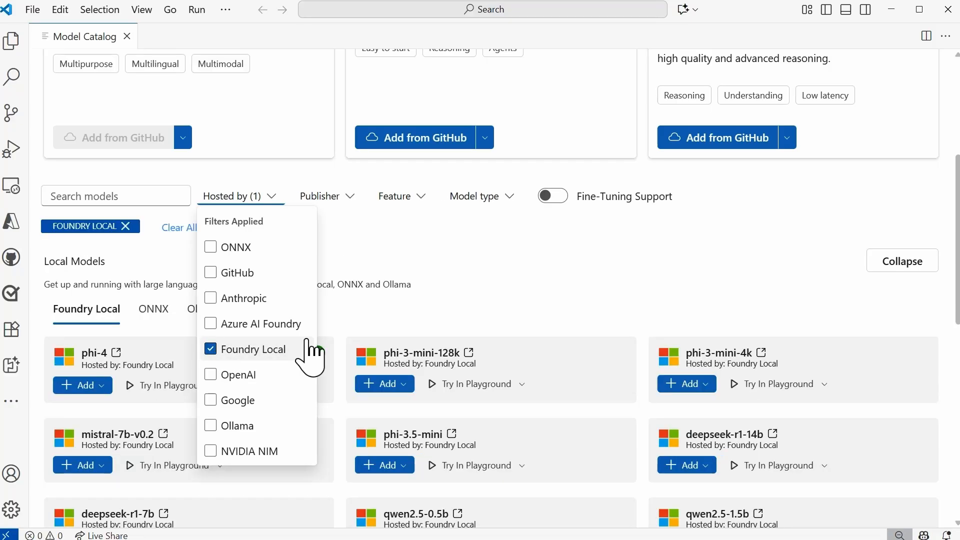
pyautogui.click(692, 249)
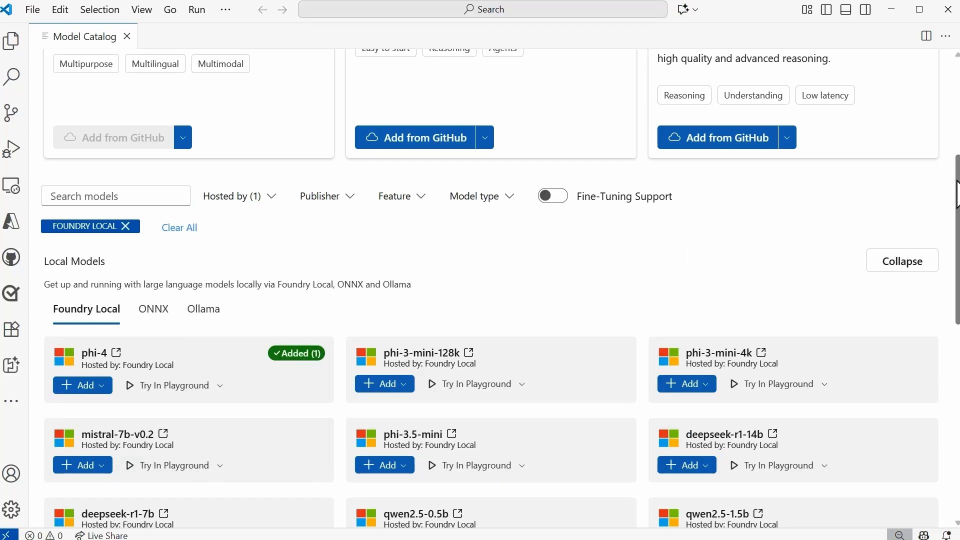
pyautogui.scroll(-5, 500, 288)
pyautogui.scroll(-1, 500, 288)
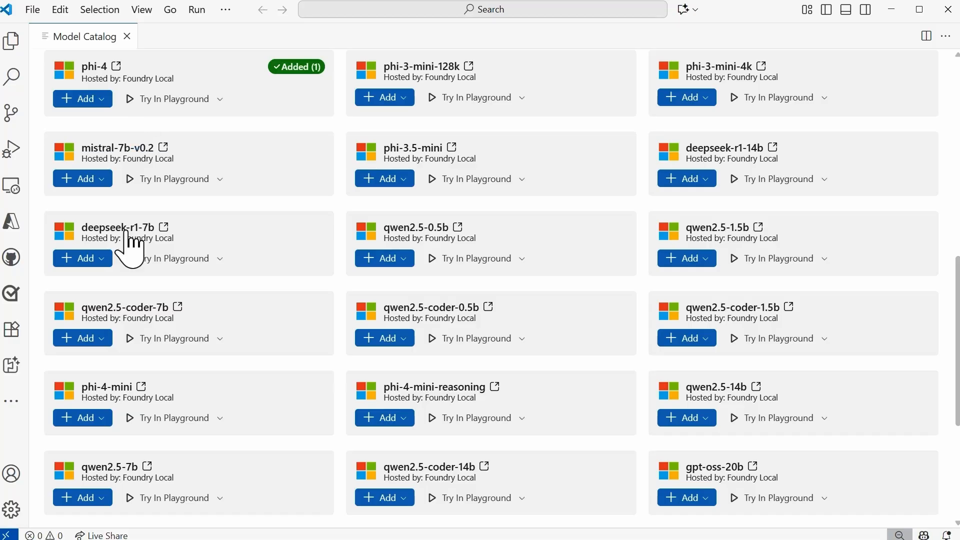
# Show the AI Toolkit resources and expand Models to examine the model added under Foundry Local.
pyautogui.click(12, 366)
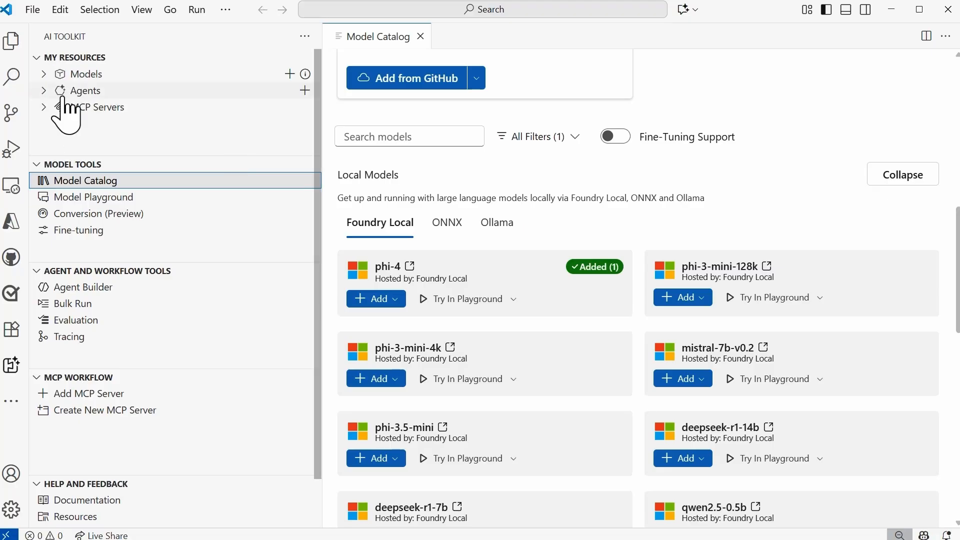
pyautogui.click(49, 77)
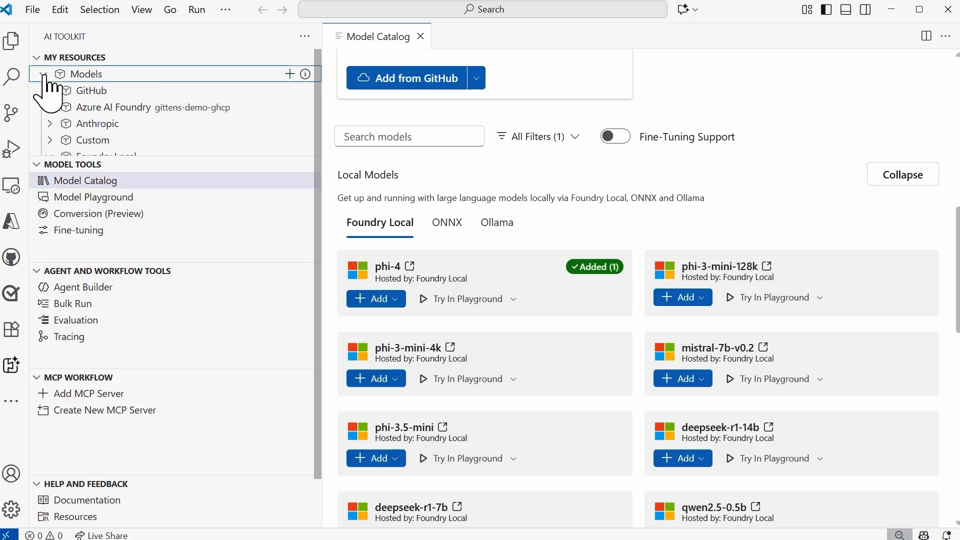
pyautogui.scroll(-1, 185, 120)
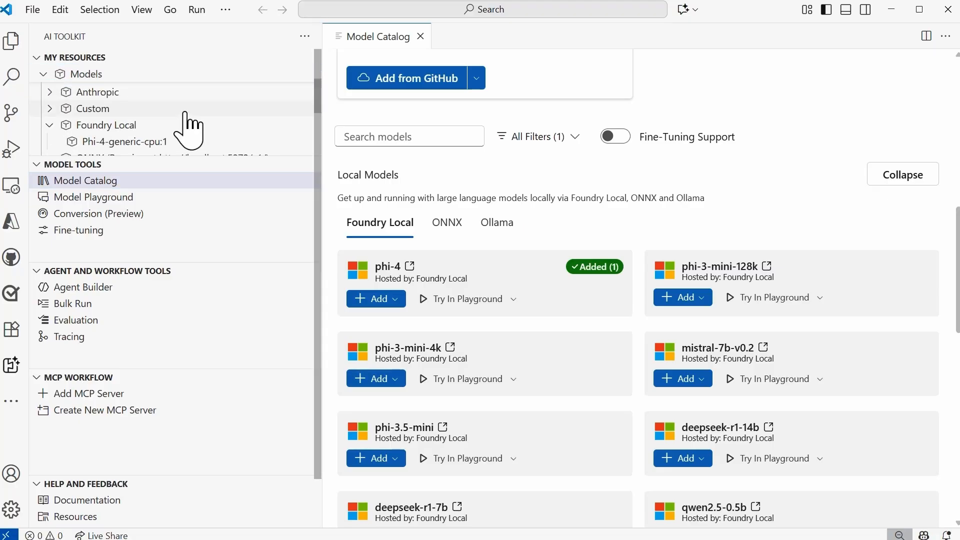
pyautogui.scroll(-1, 131, 132)
pyautogui.click(127, 127)
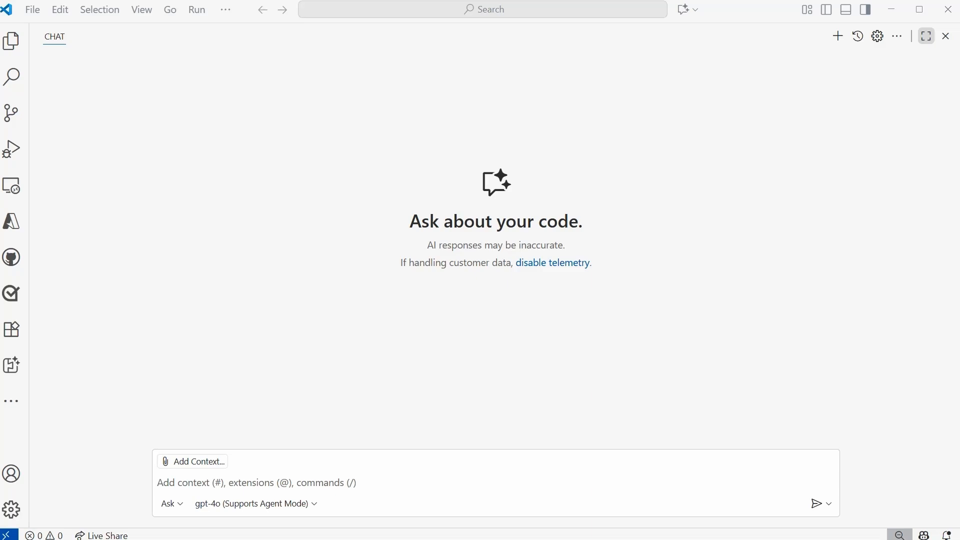
# Add the Phi-4-generic-cpu:1 model from the Foundry Local via AI Toolkit provider to the chat's available language models.
pyautogui.click(288, 504)
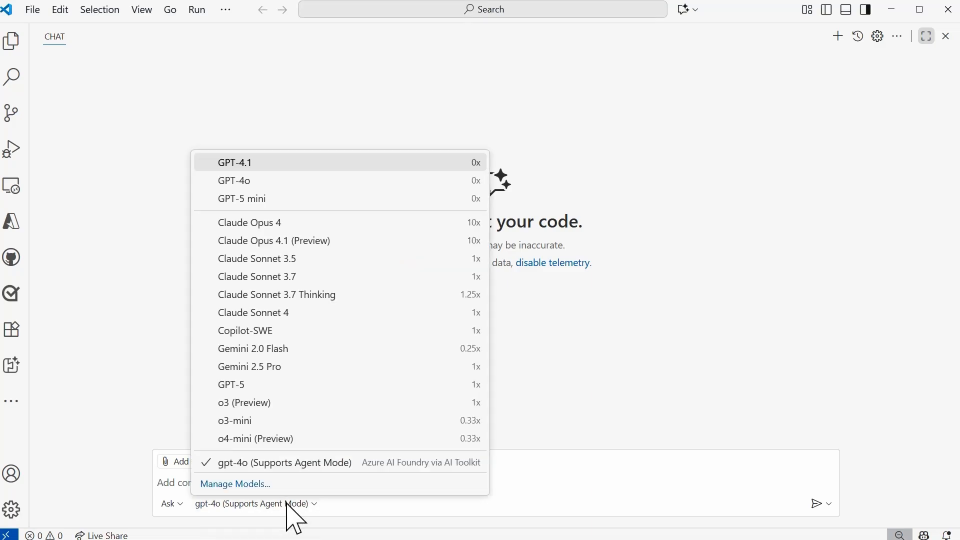
pyautogui.click(255, 484)
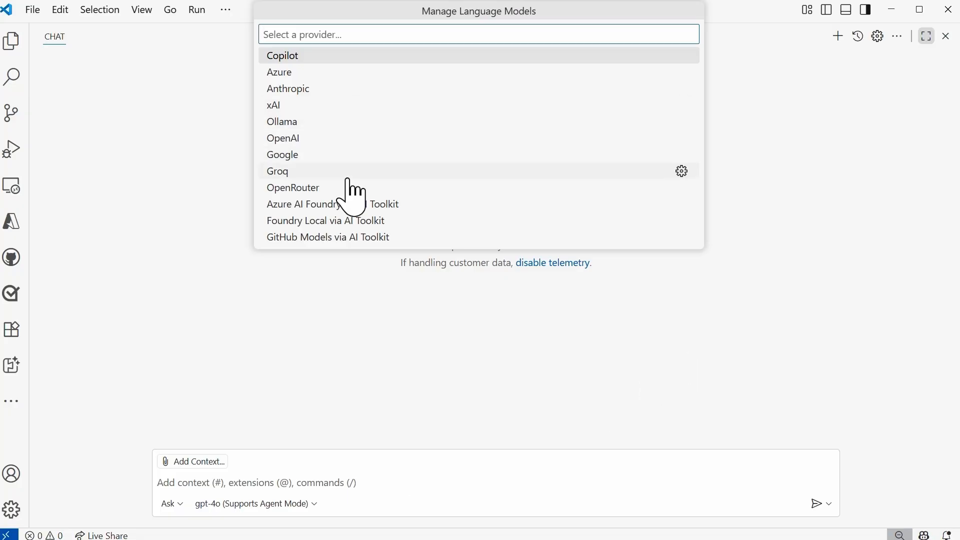
pyautogui.click(394, 225)
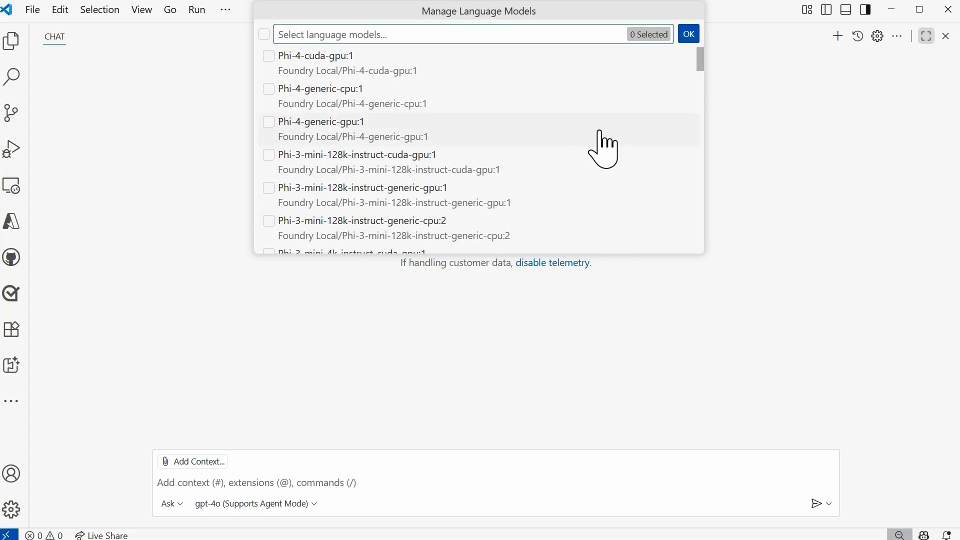
pyautogui.click(270, 90)
pyautogui.click(694, 40)
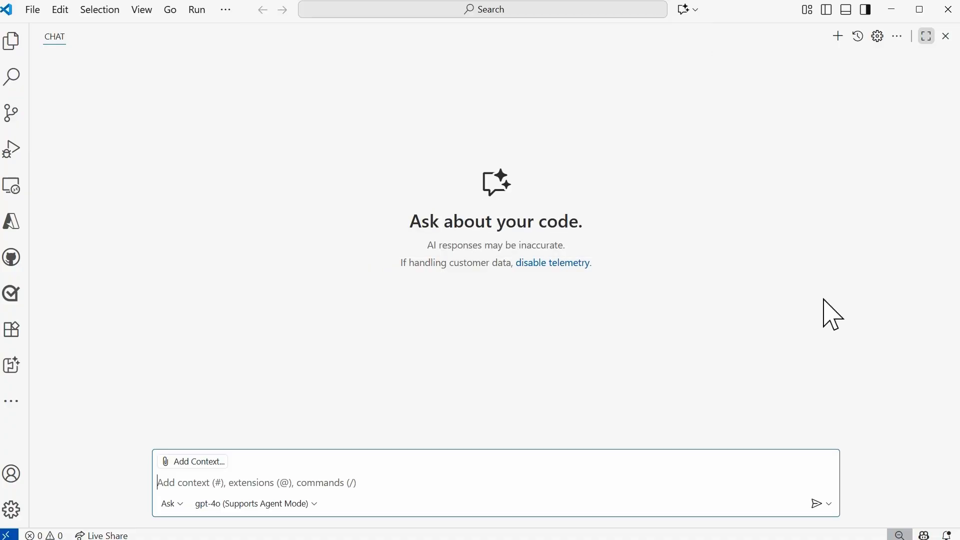
# Switch the chat model to Phi-4-generic-cpu:1 and send the prompt "what is a variable in Python?".
pyautogui.click(303, 506)
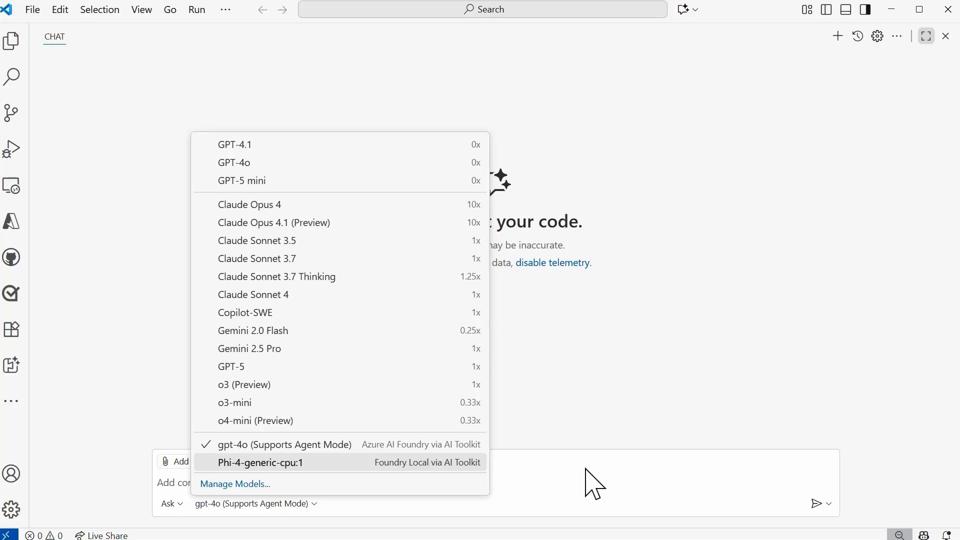
pyautogui.click(265, 464)
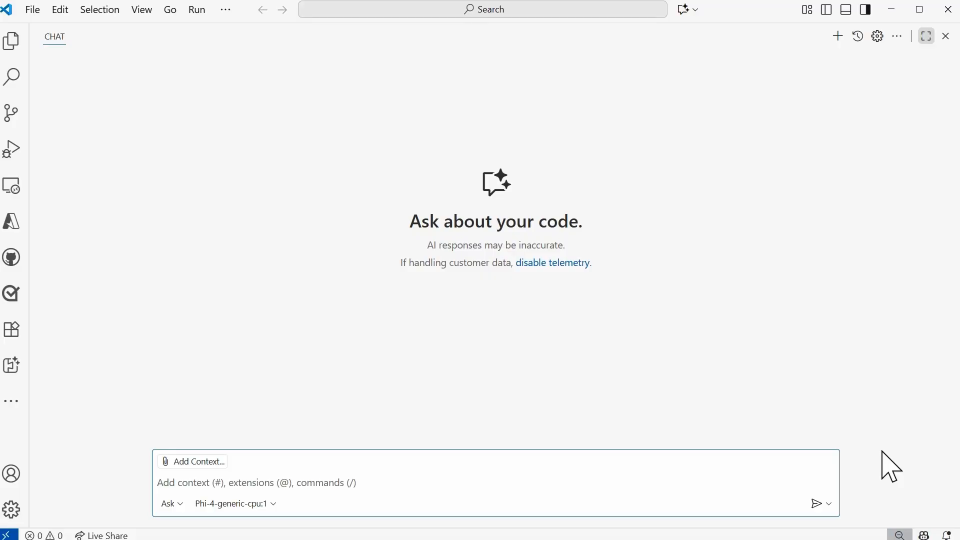
pyautogui.write('wh')
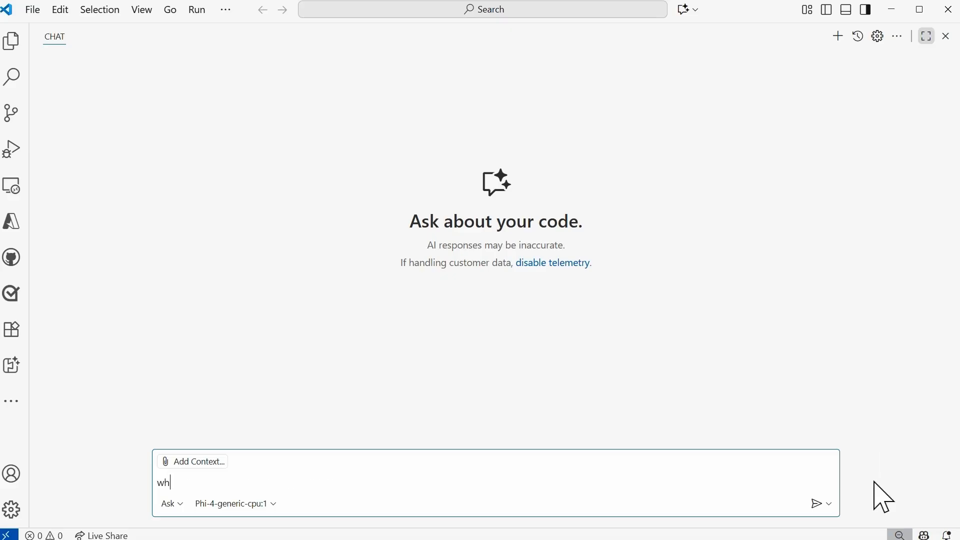
pyautogui.write('at is a variable in Python?')
pyautogui.press('Return')
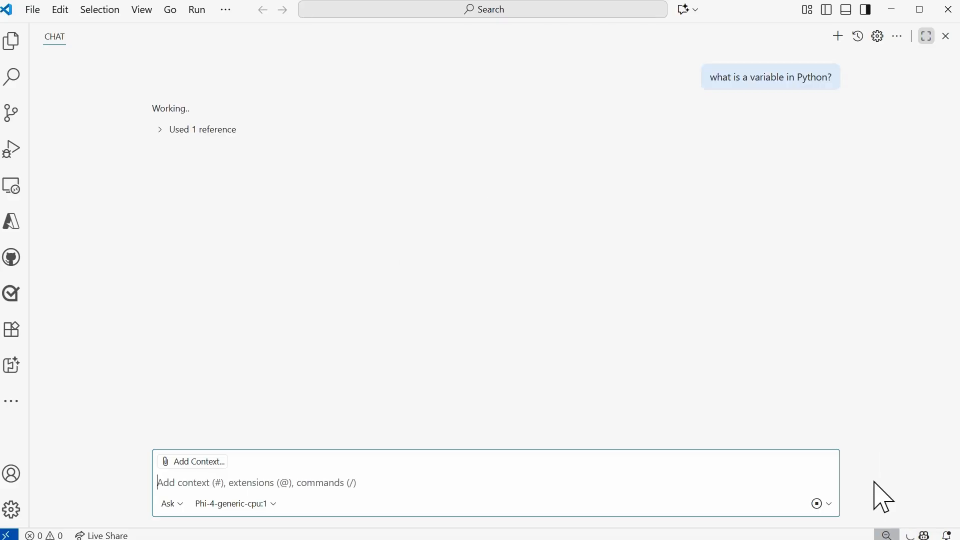